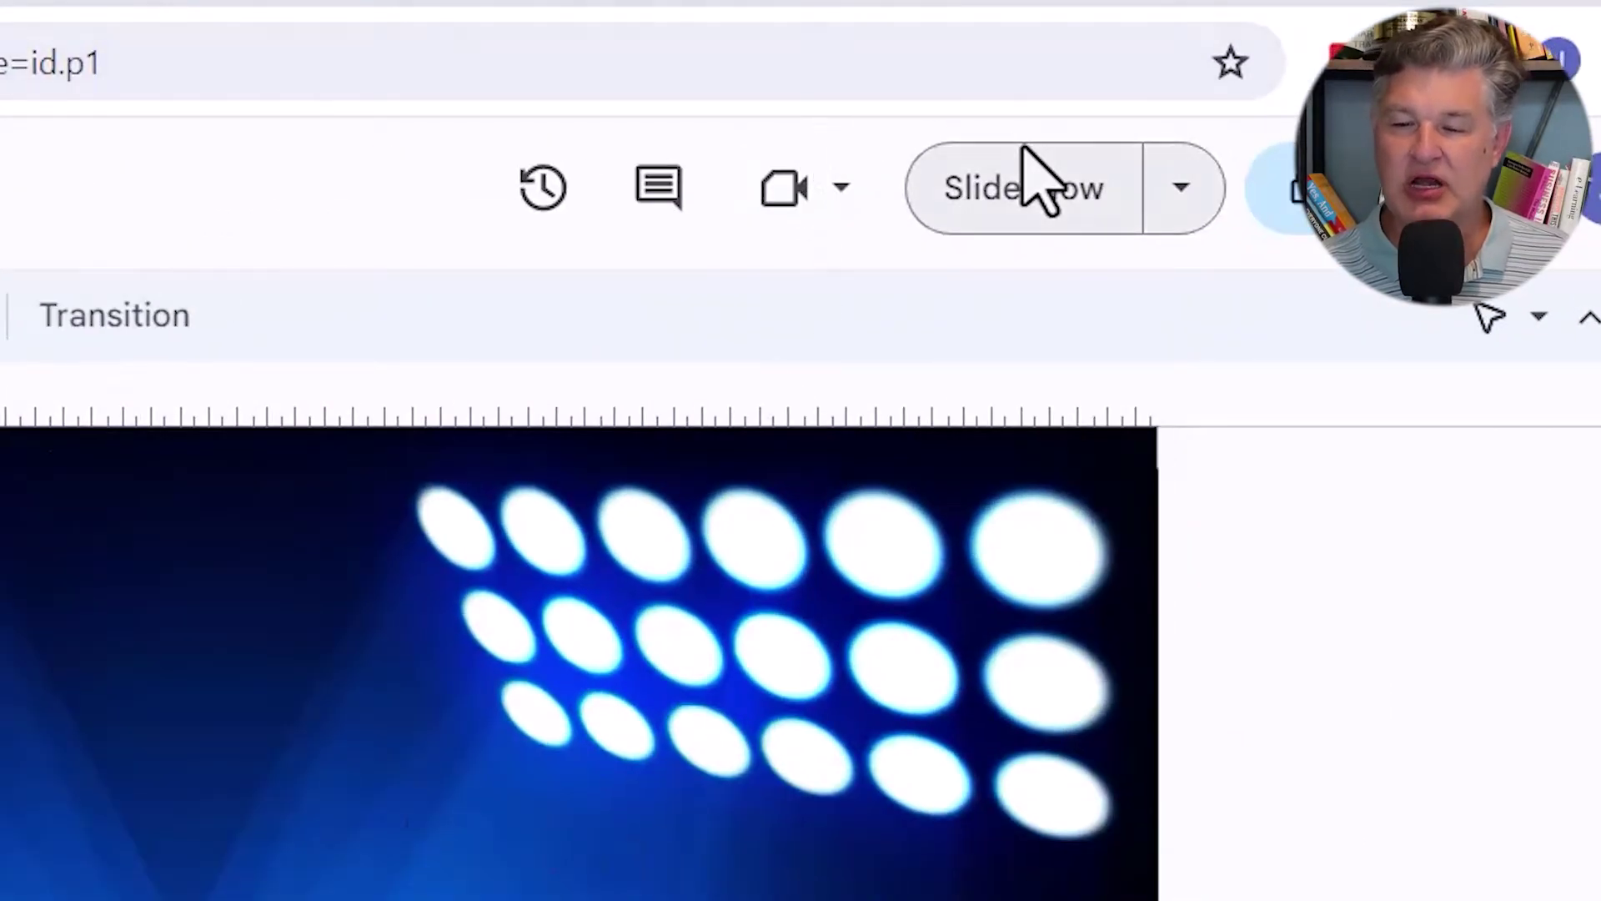
Step: Present the game slideshow from the title slide through the six category reveal slides to the main board
{"action": "left_click", "coordinate": [1004, 204]}
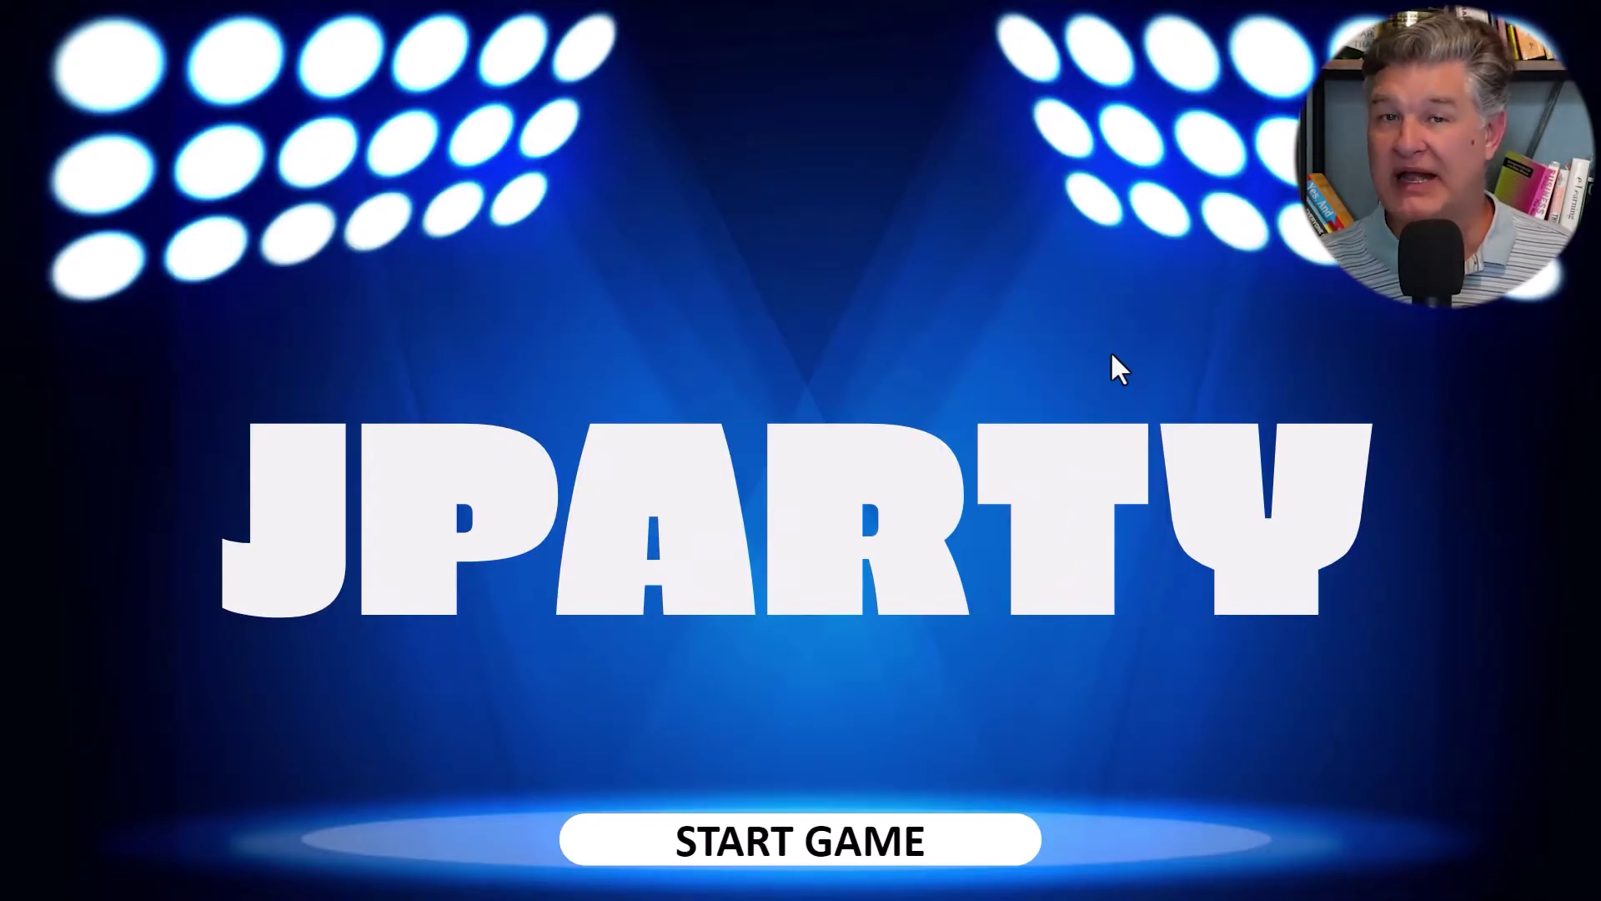
{"action": "left_click", "coordinate": [789, 851]}
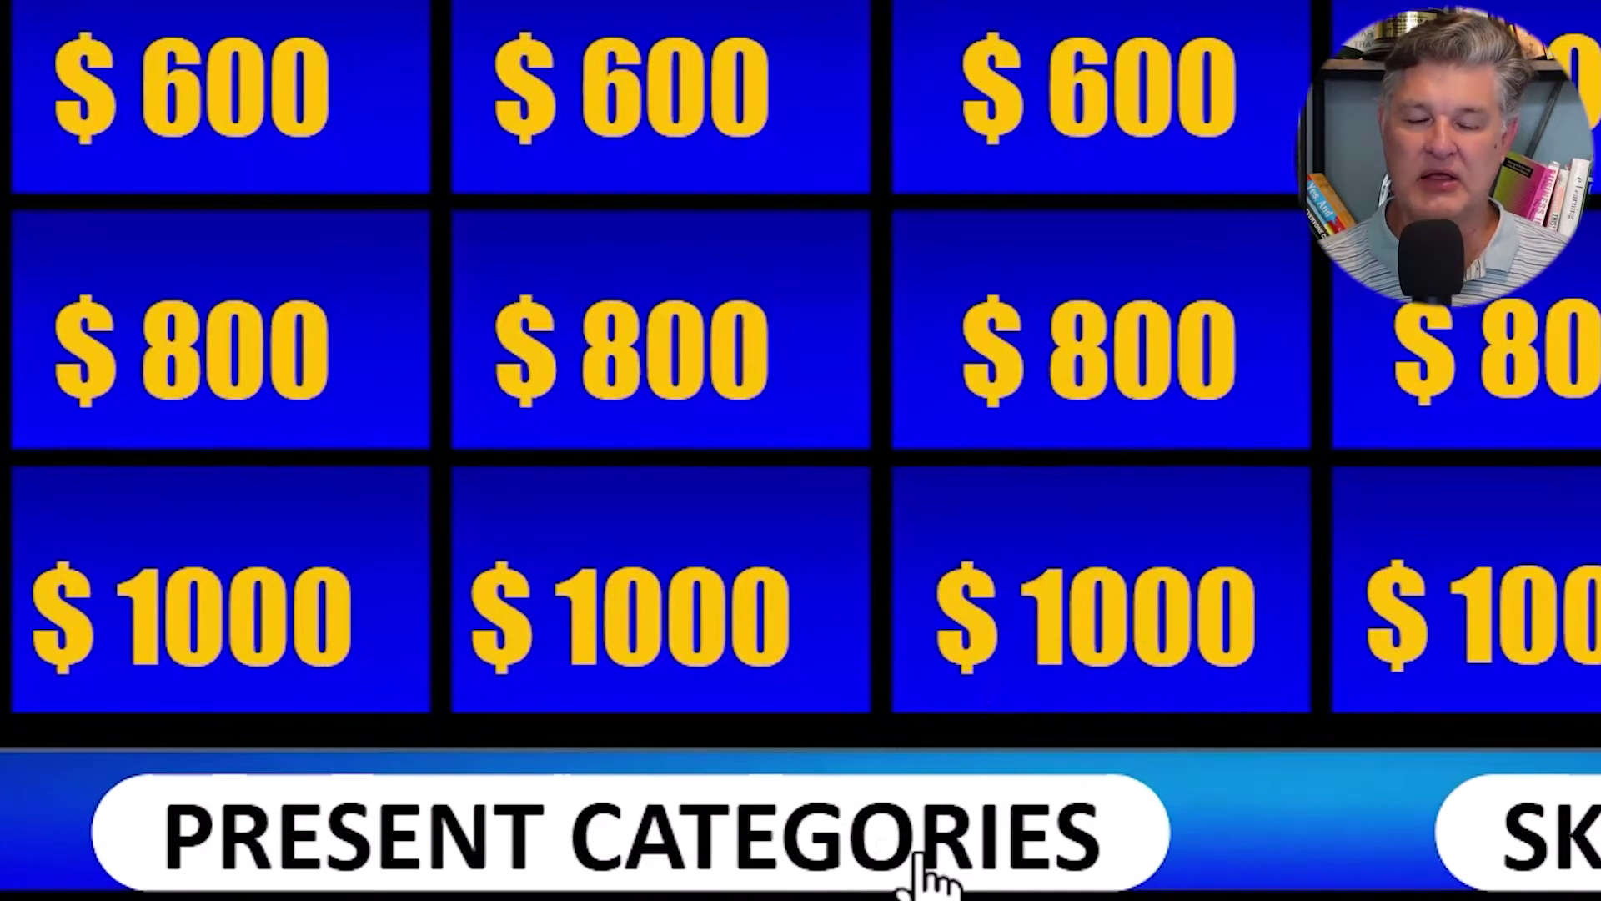
{"action": "left_click", "coordinate": [934, 834]}
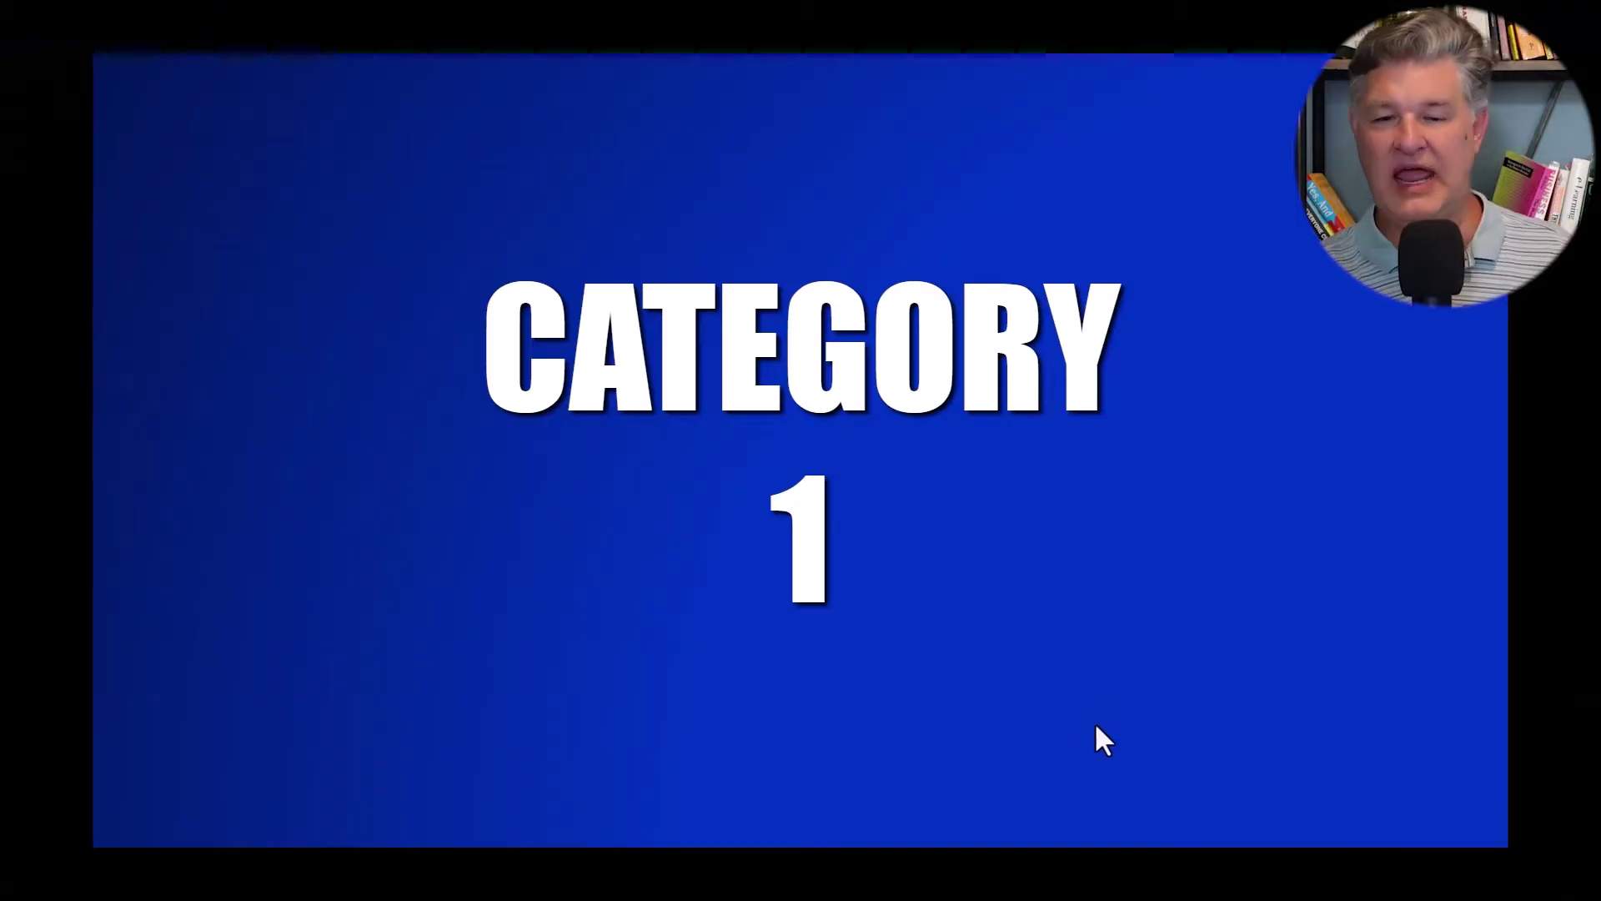
{"action": "left_click", "coordinate": [1139, 669]}
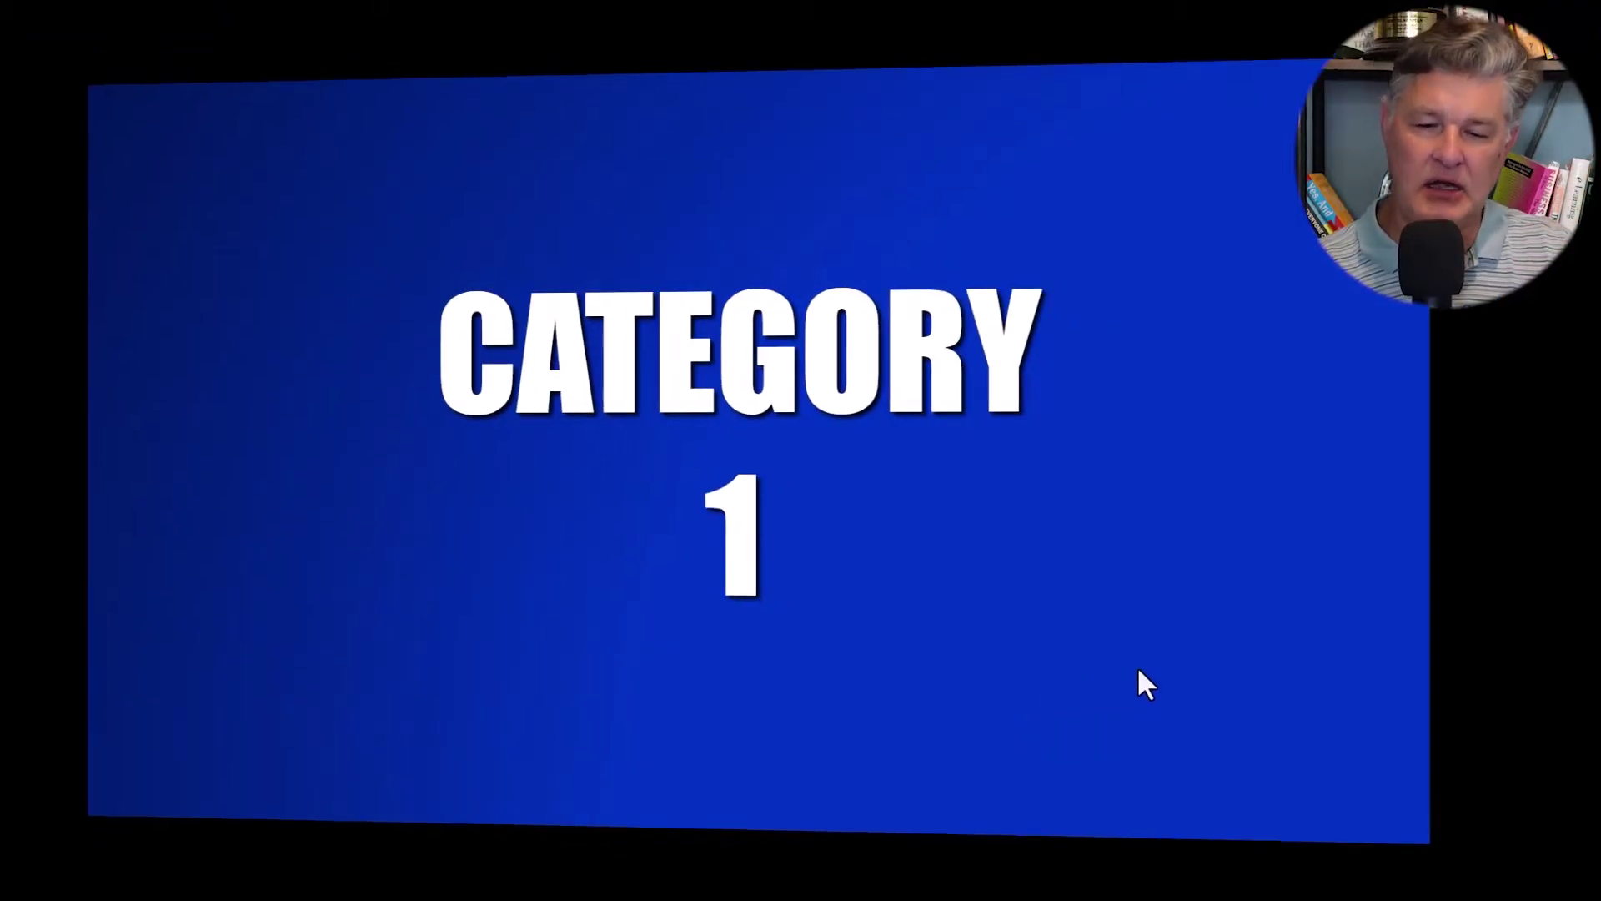
{"action": "left_click", "coordinate": [1138, 670]}
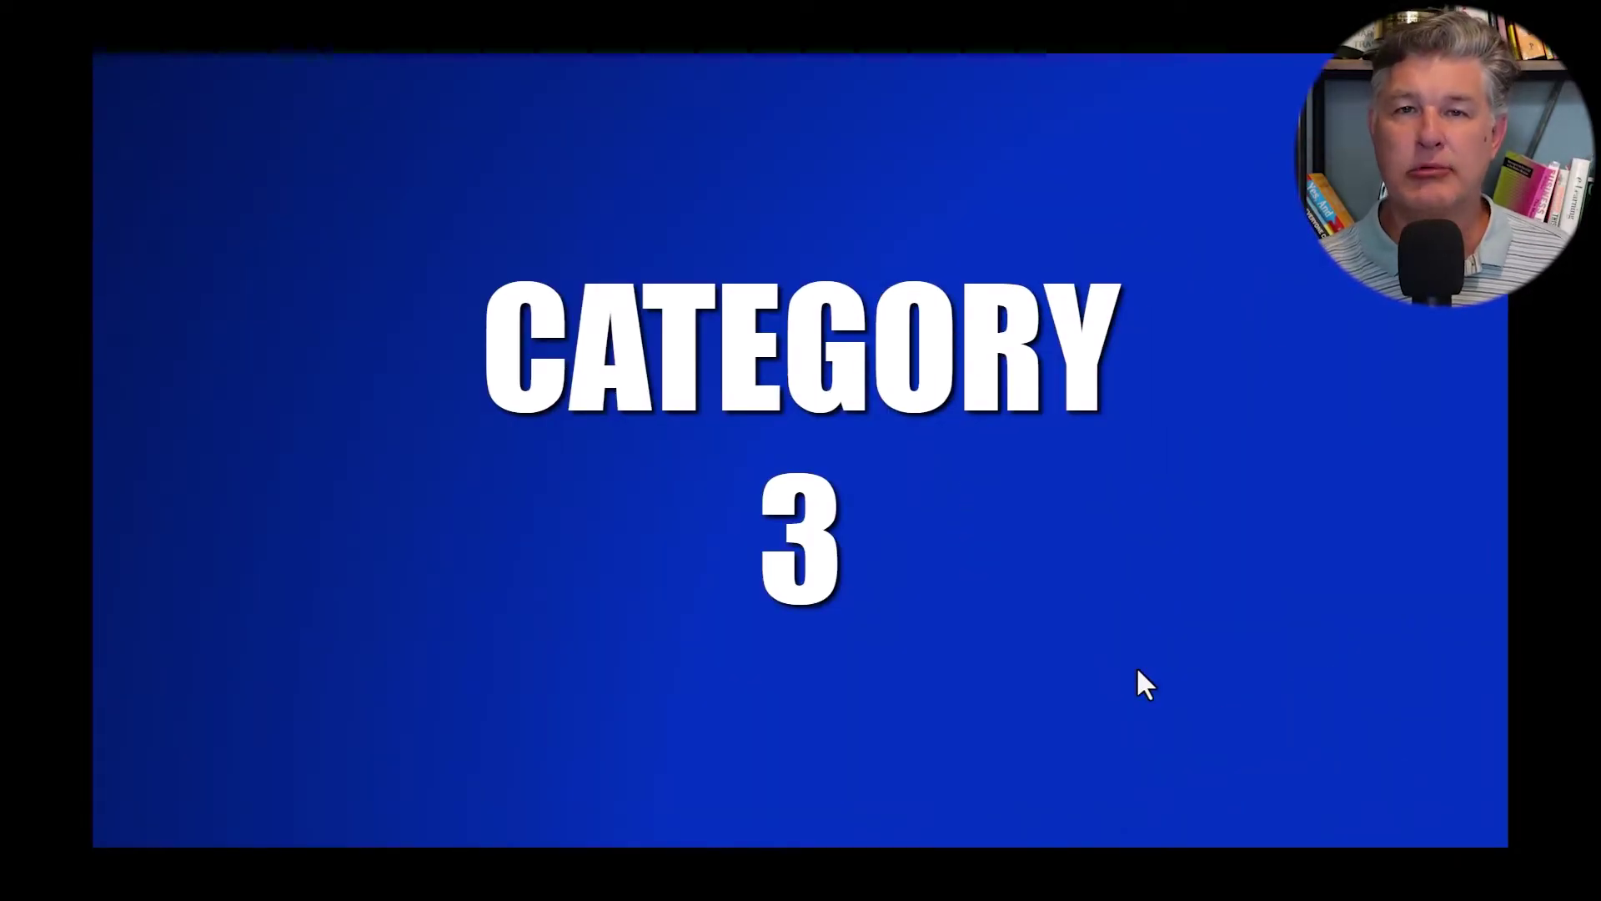
{"action": "left_click", "coordinate": [1137, 670]}
{"action": "left_click", "coordinate": [1137, 671]}
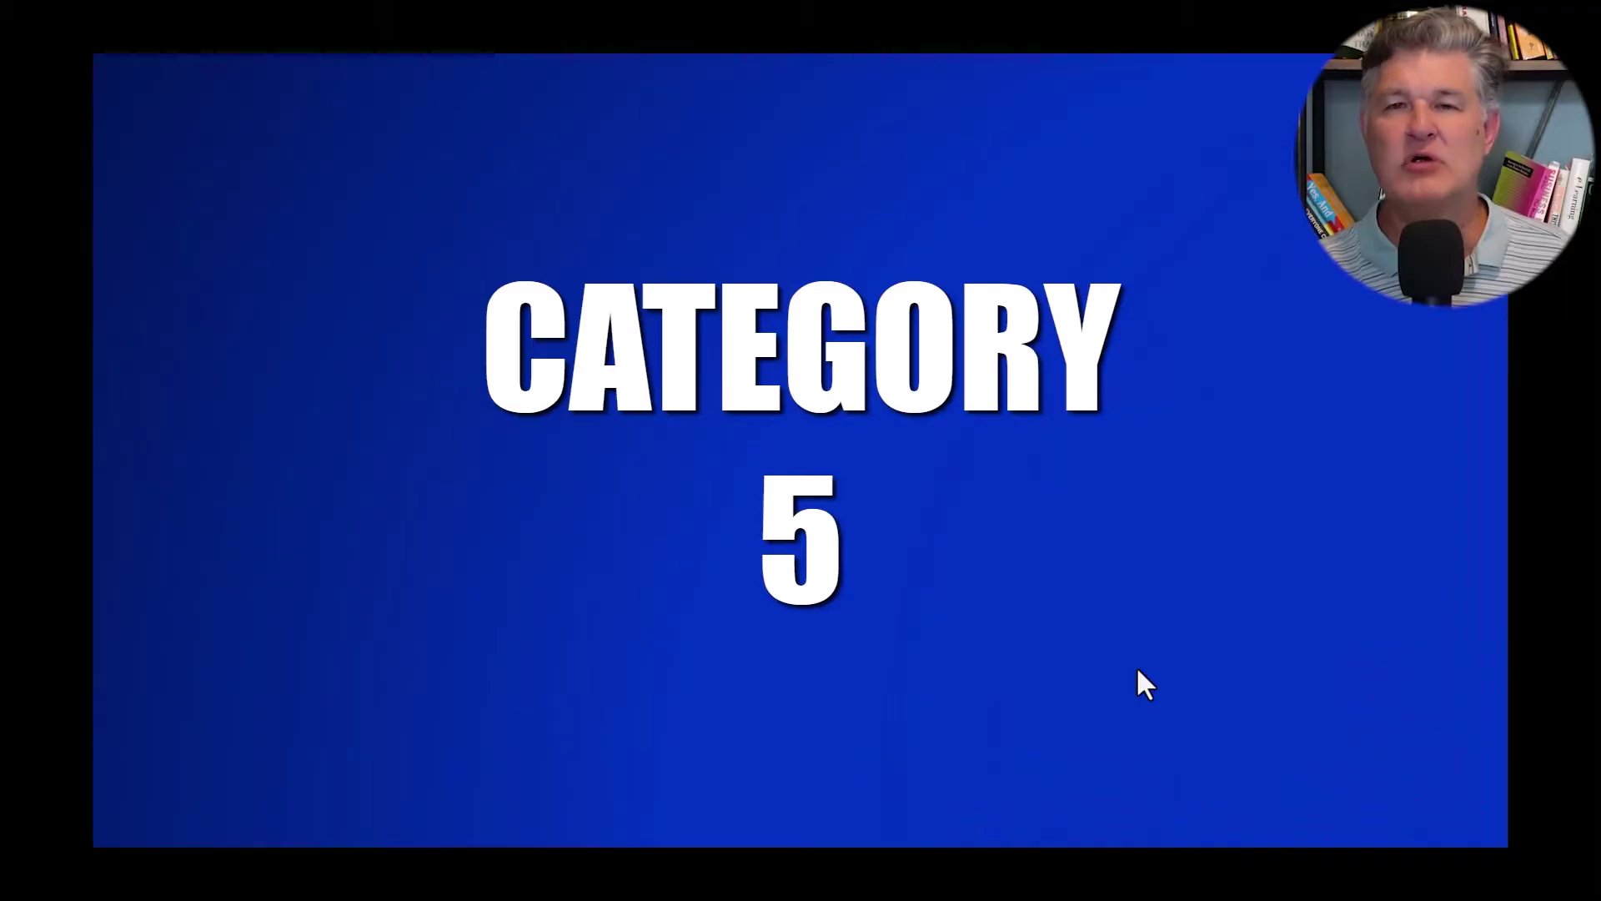
{"action": "left_click", "coordinate": [1138, 670]}
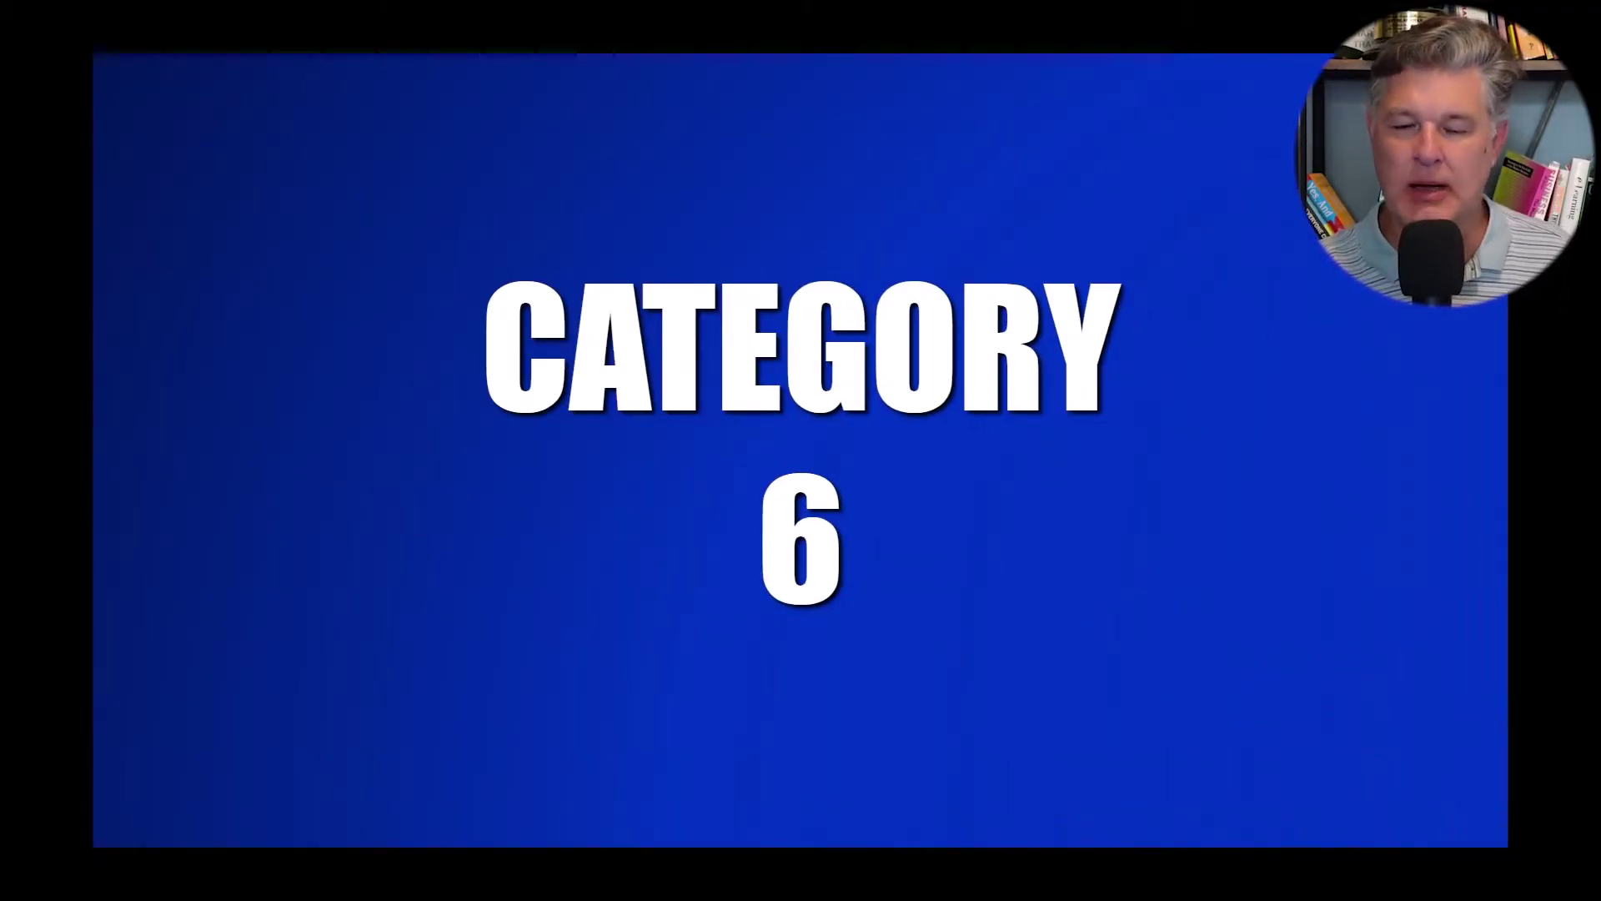
{"action": "left_click", "coordinate": [1129, 644]}
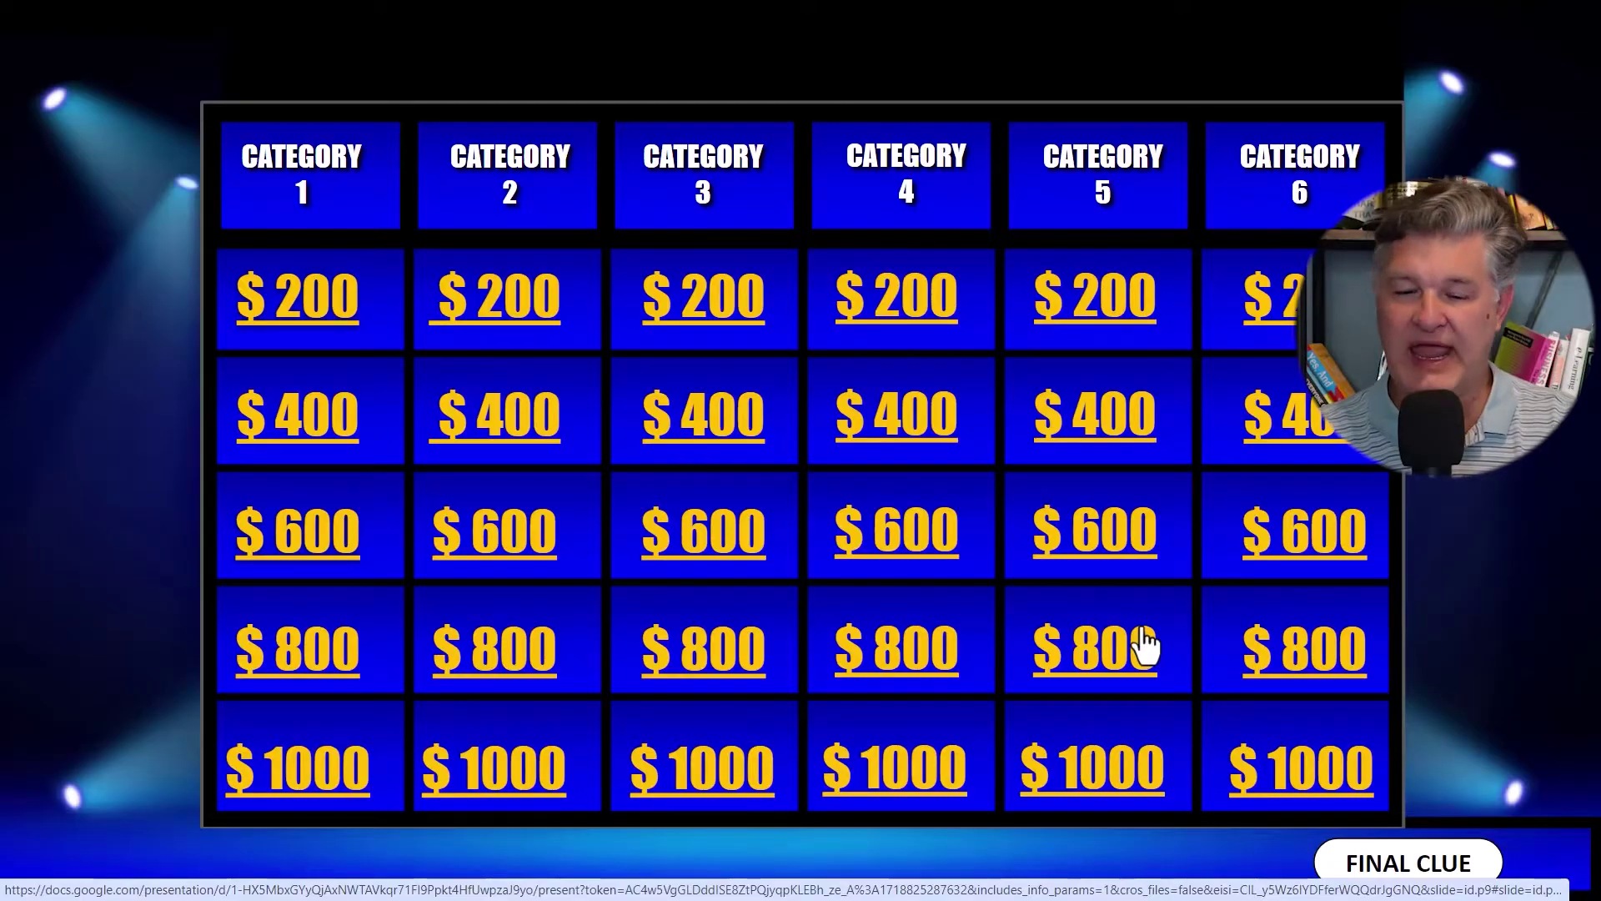
Step: Skip the category presentation and play the Category 3 $400 clue with its timer and answer, returning to the main board
{"action": "key", "text": "Escape"}
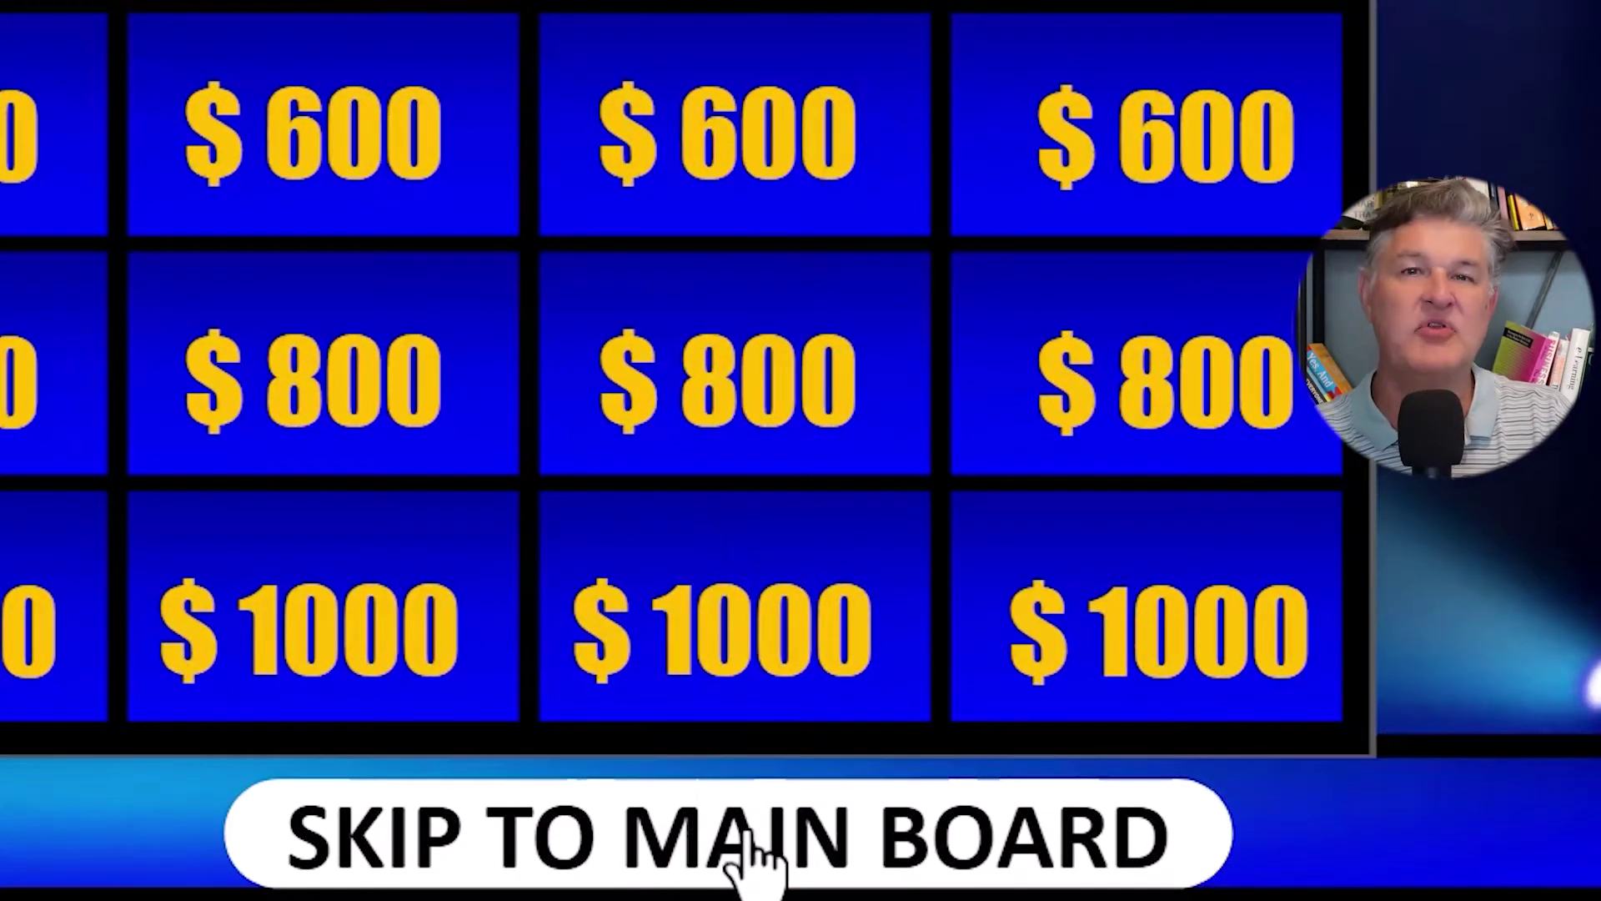
{"action": "left_click", "coordinate": [738, 833]}
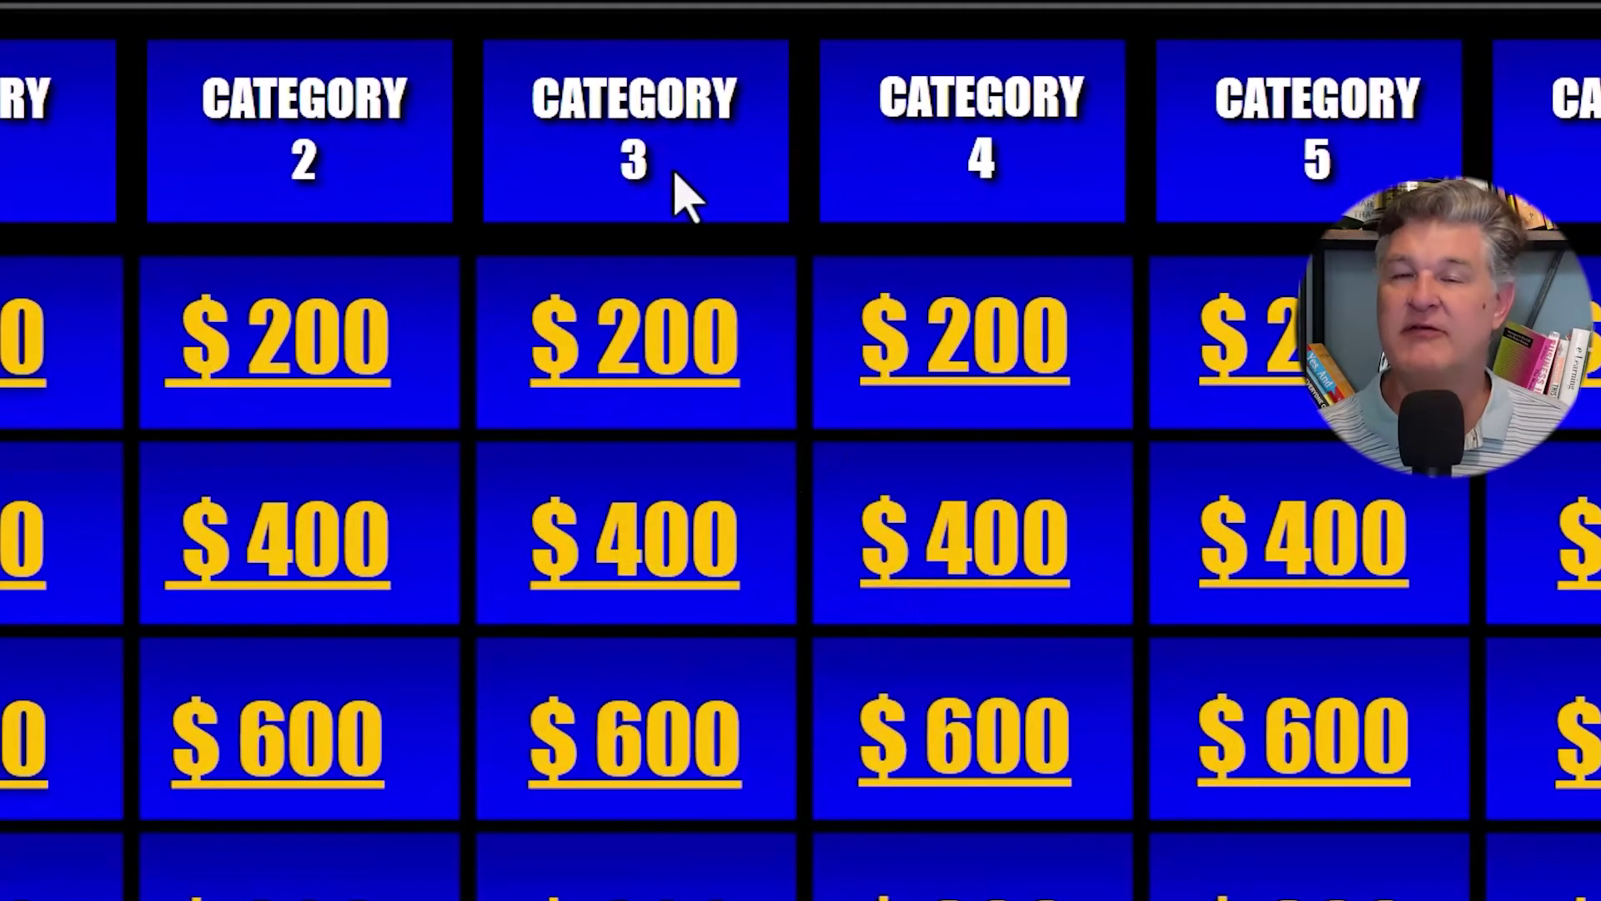
{"action": "left_click", "coordinate": [667, 574]}
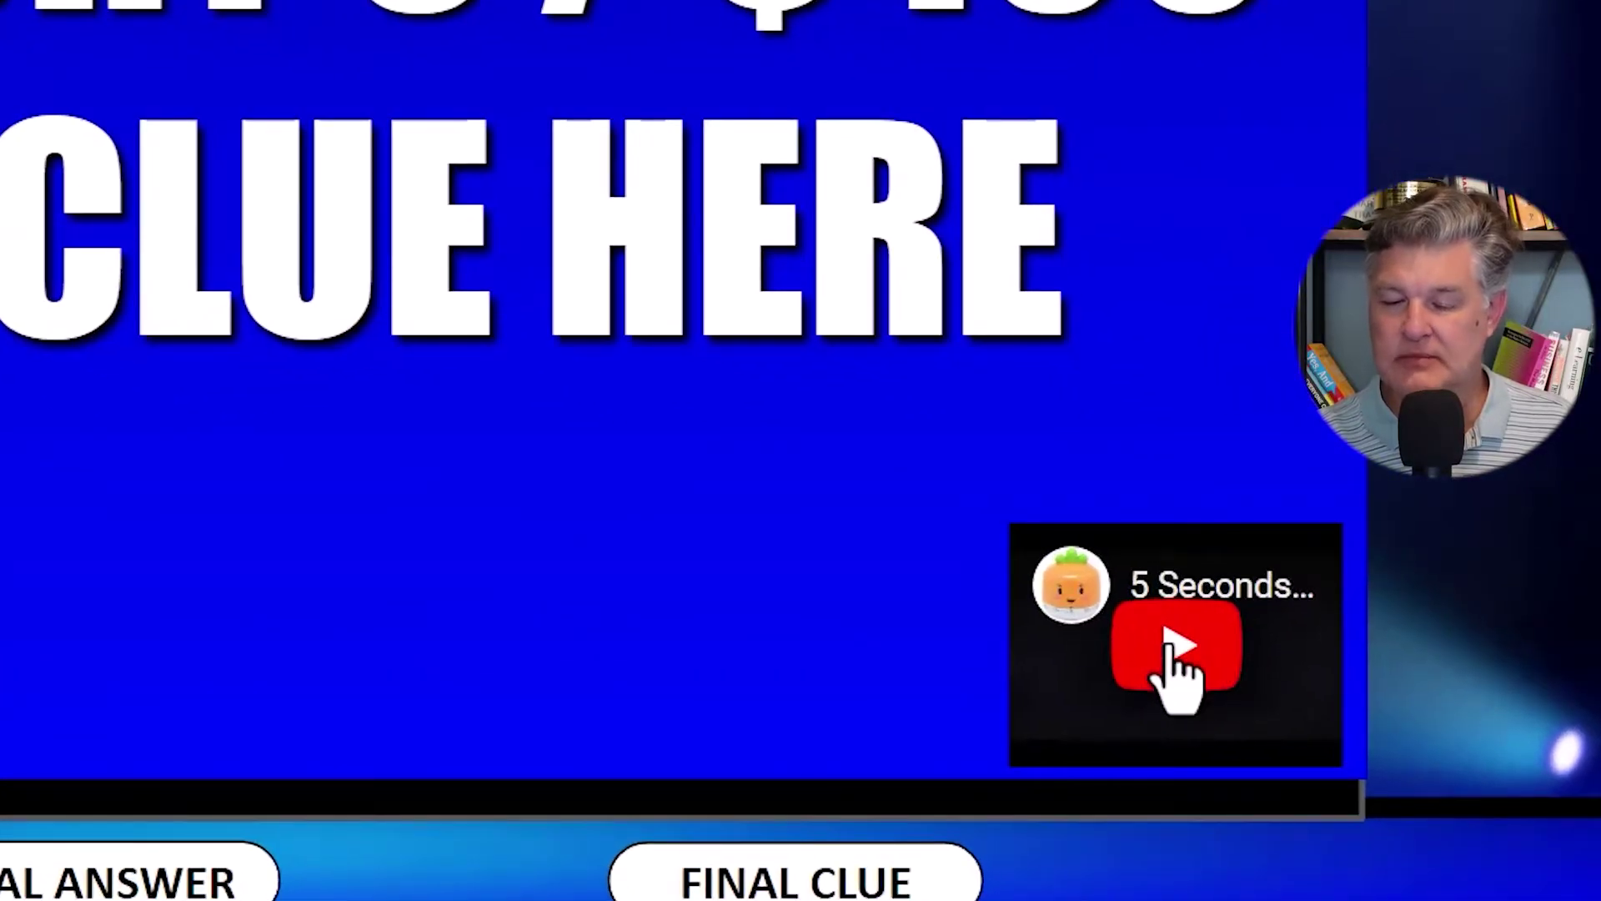
{"action": "left_click", "coordinate": [1167, 647]}
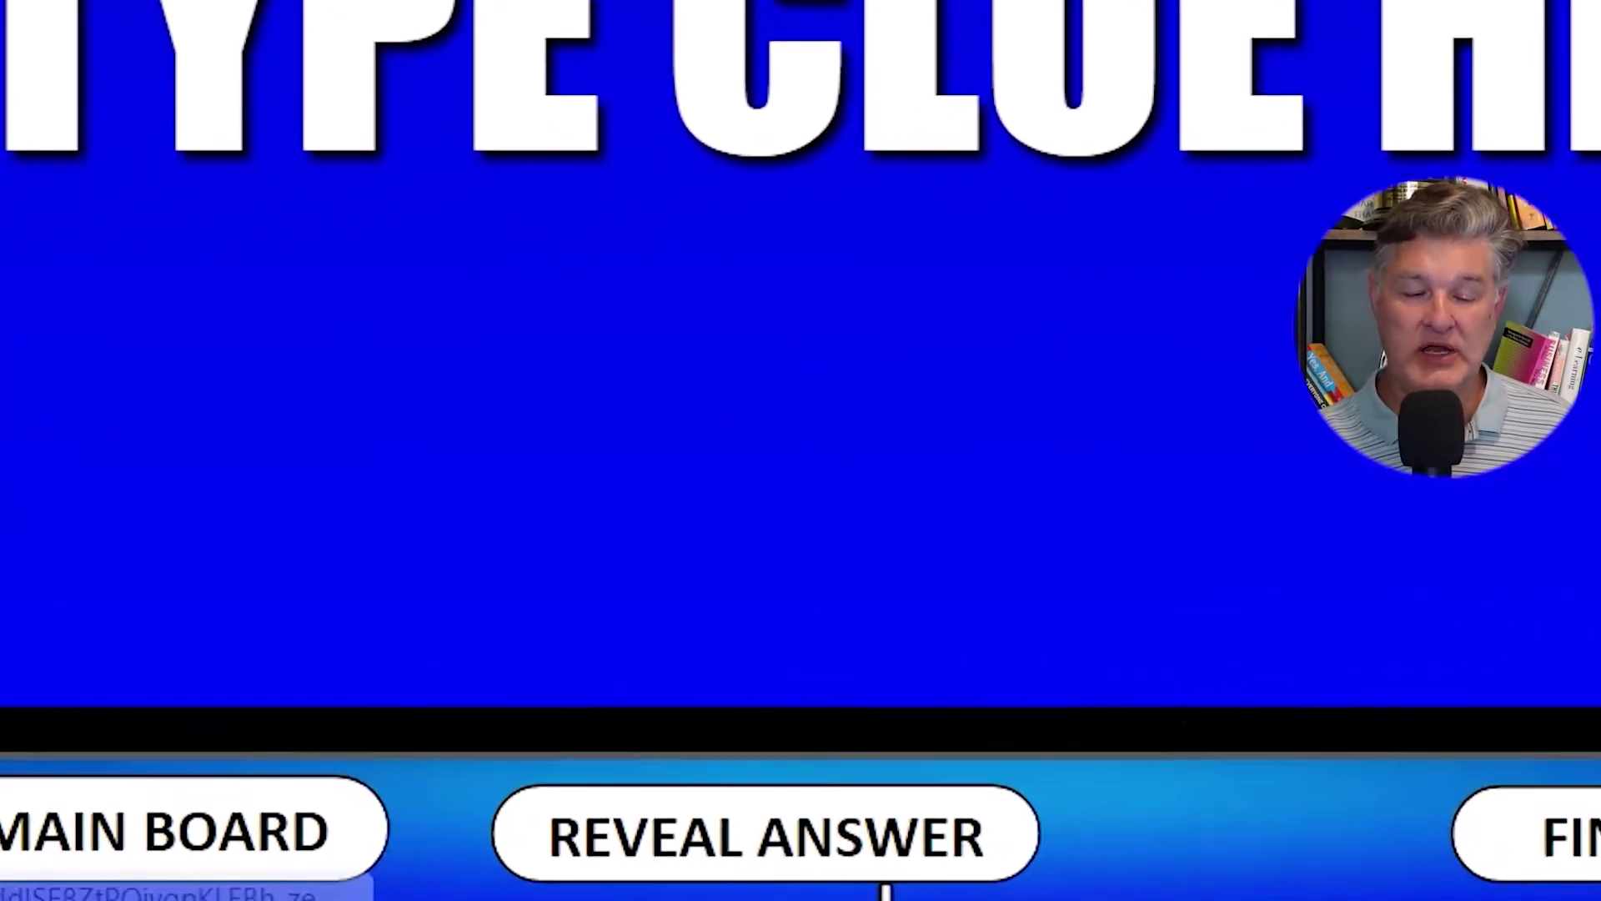
{"action": "left_click", "coordinate": [1026, 826]}
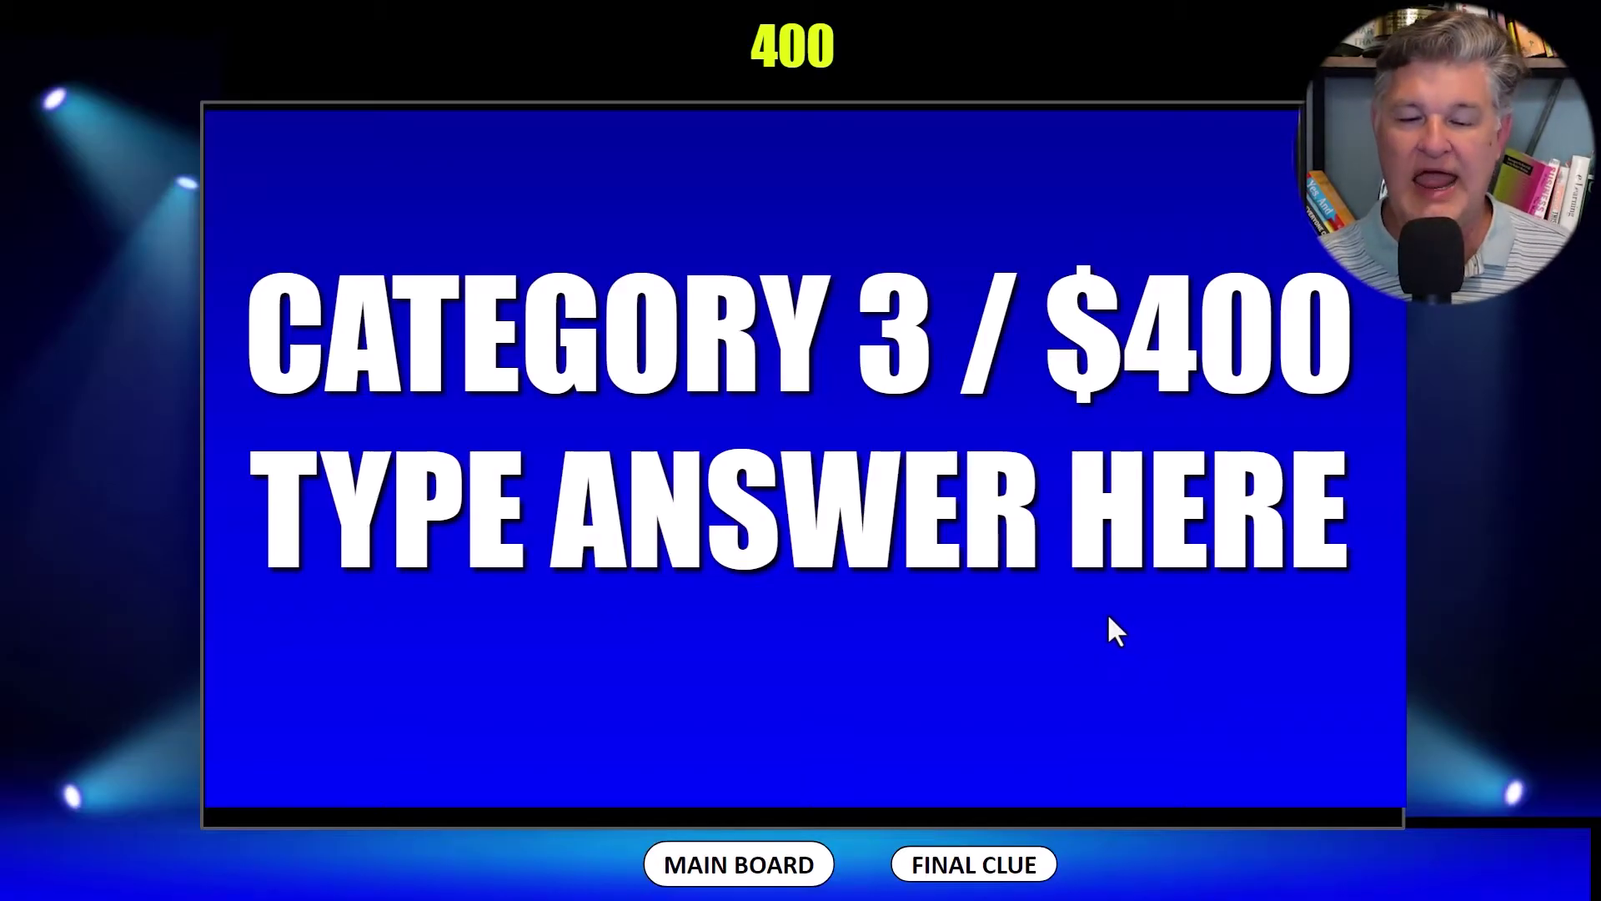
{"action": "left_click", "coordinate": [759, 875]}
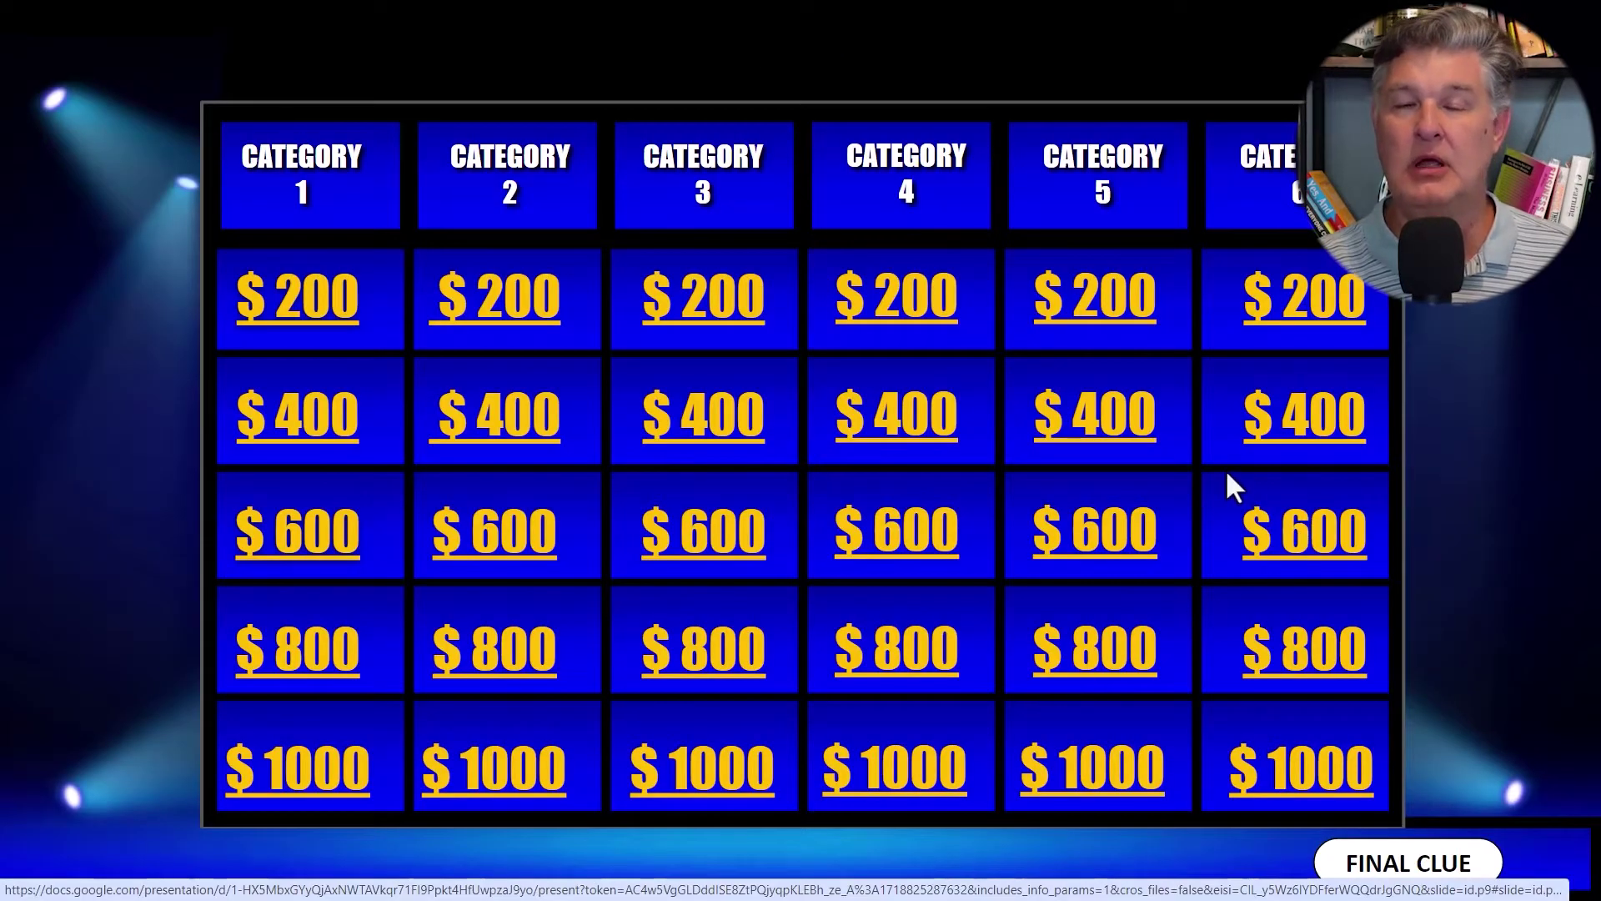
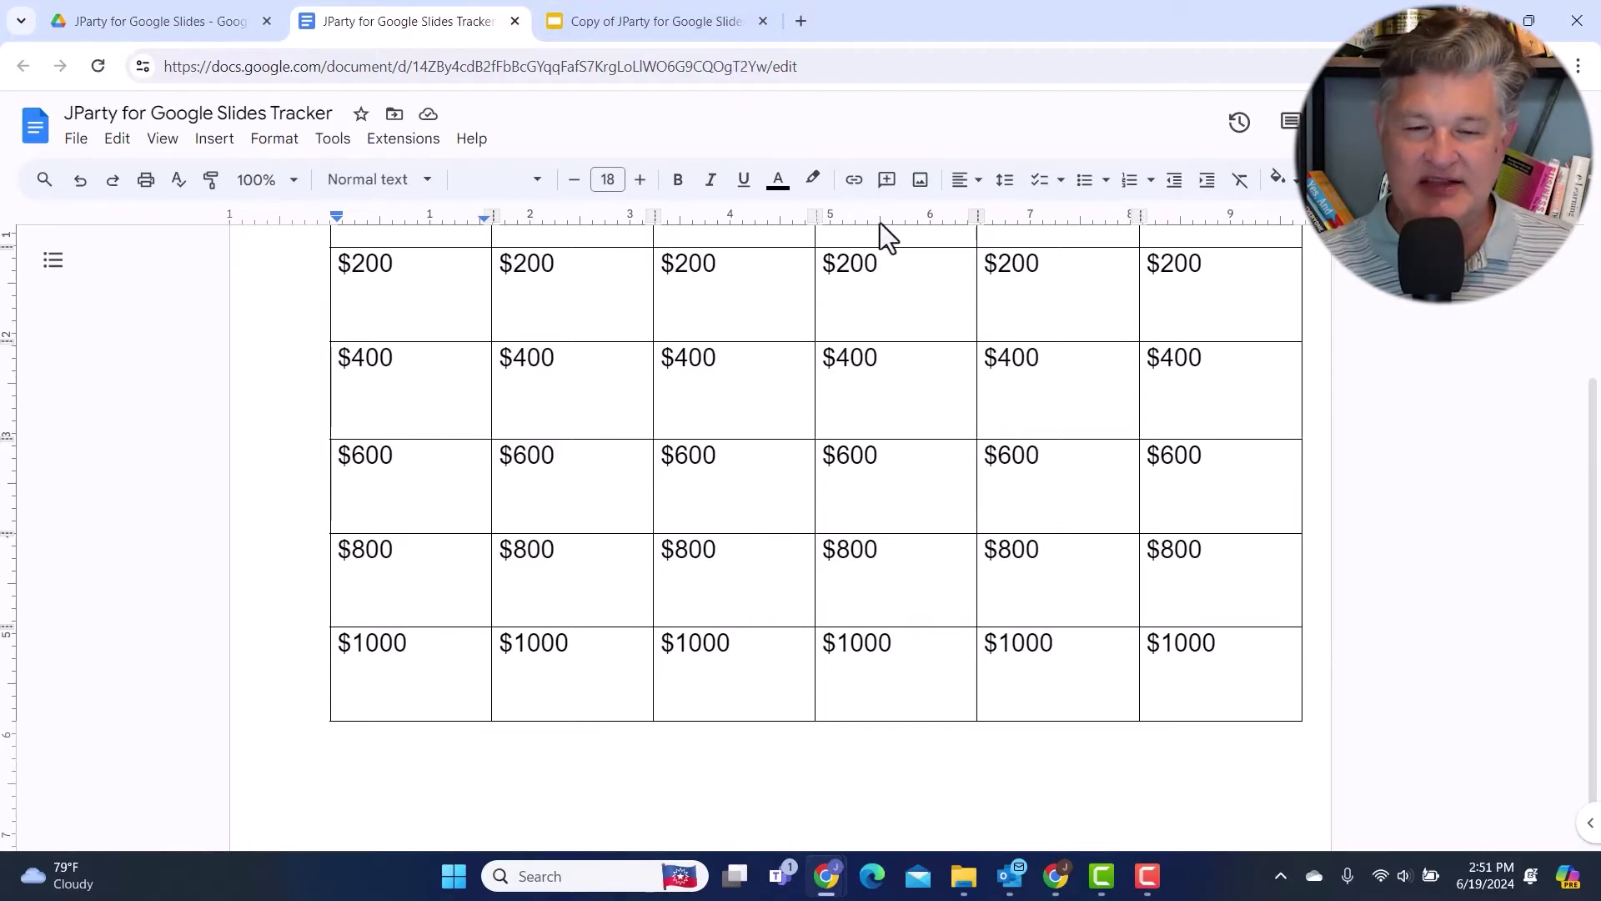
Step: Switch to the JParty presentation and present the final clue from the main board through to the winner slide
{"action": "key", "text": "ctrl+Tab"}
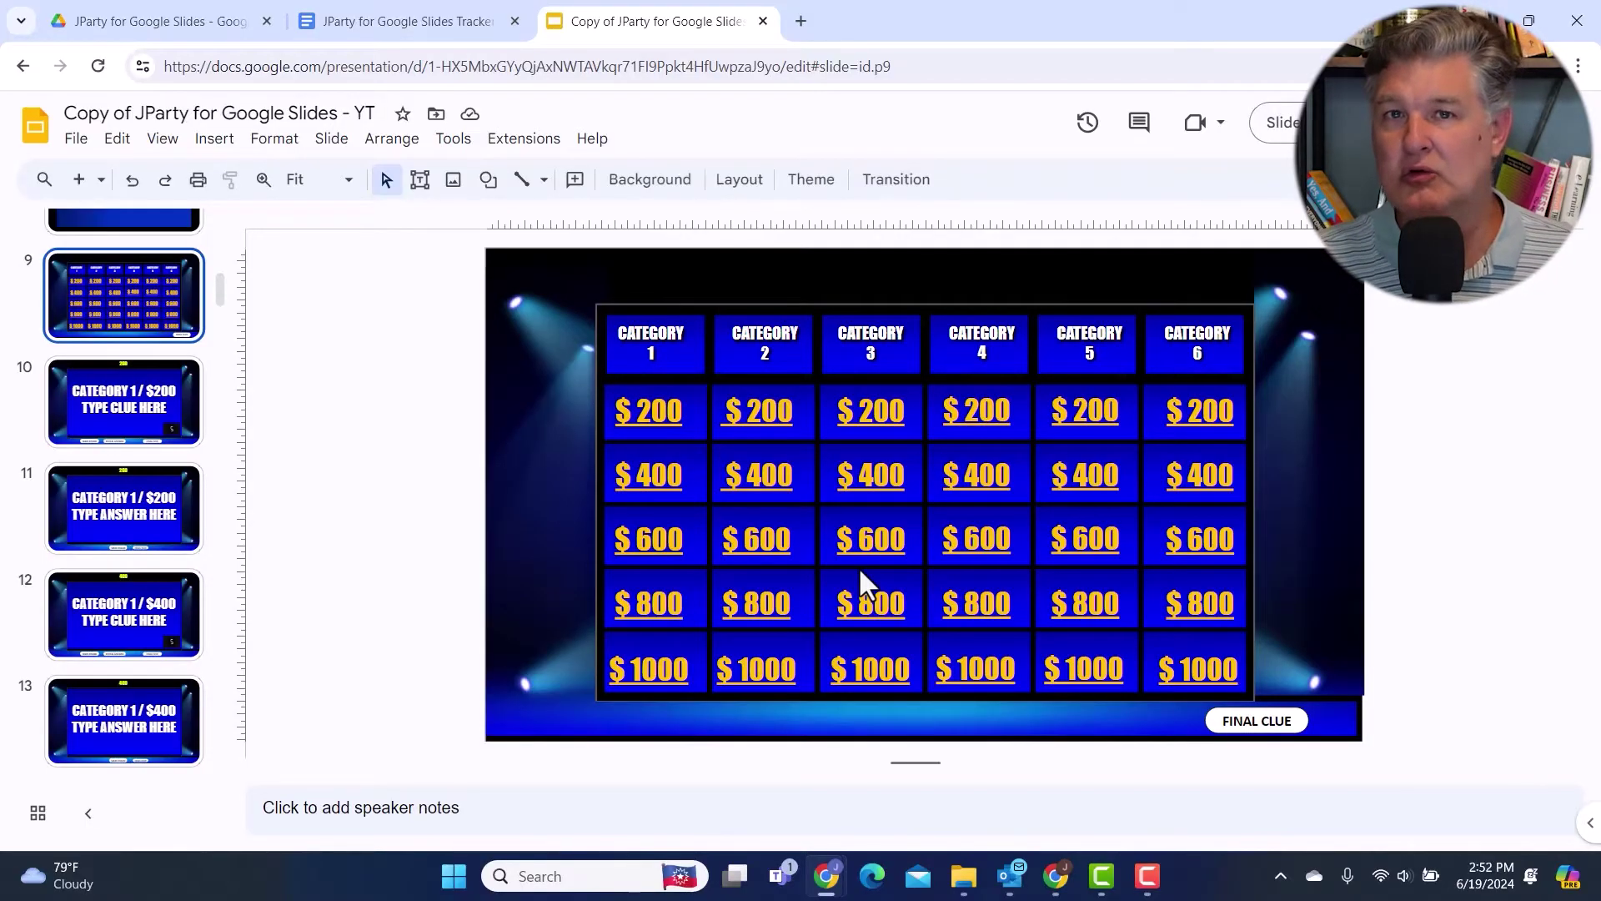
{"action": "key", "text": "ctrl+Return"}
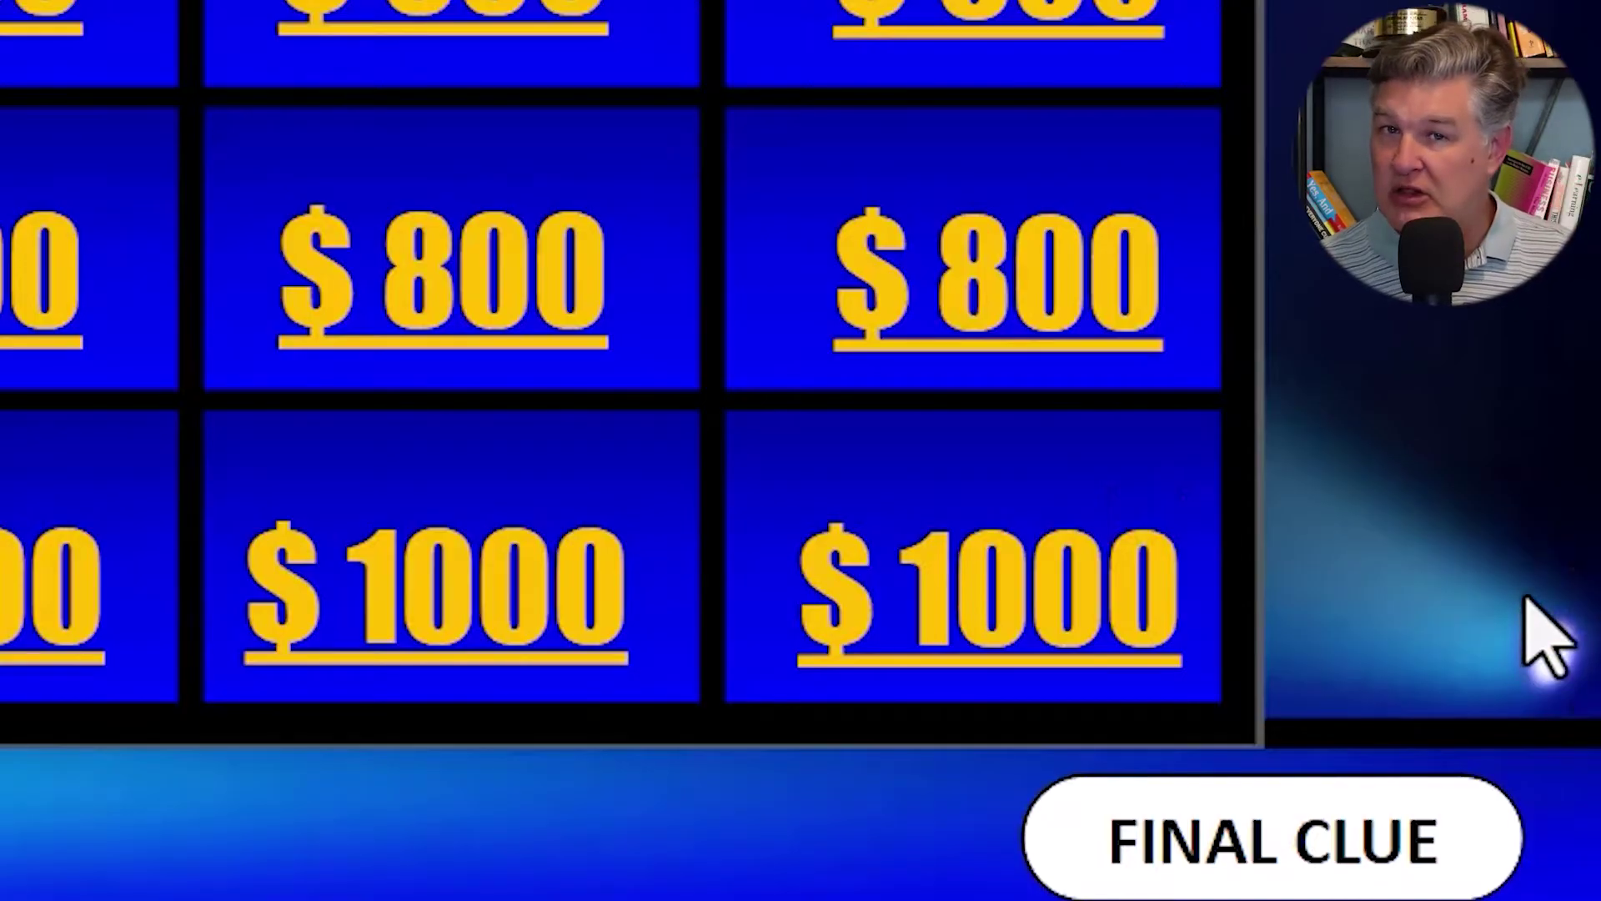
{"action": "left_click", "coordinate": [1242, 844]}
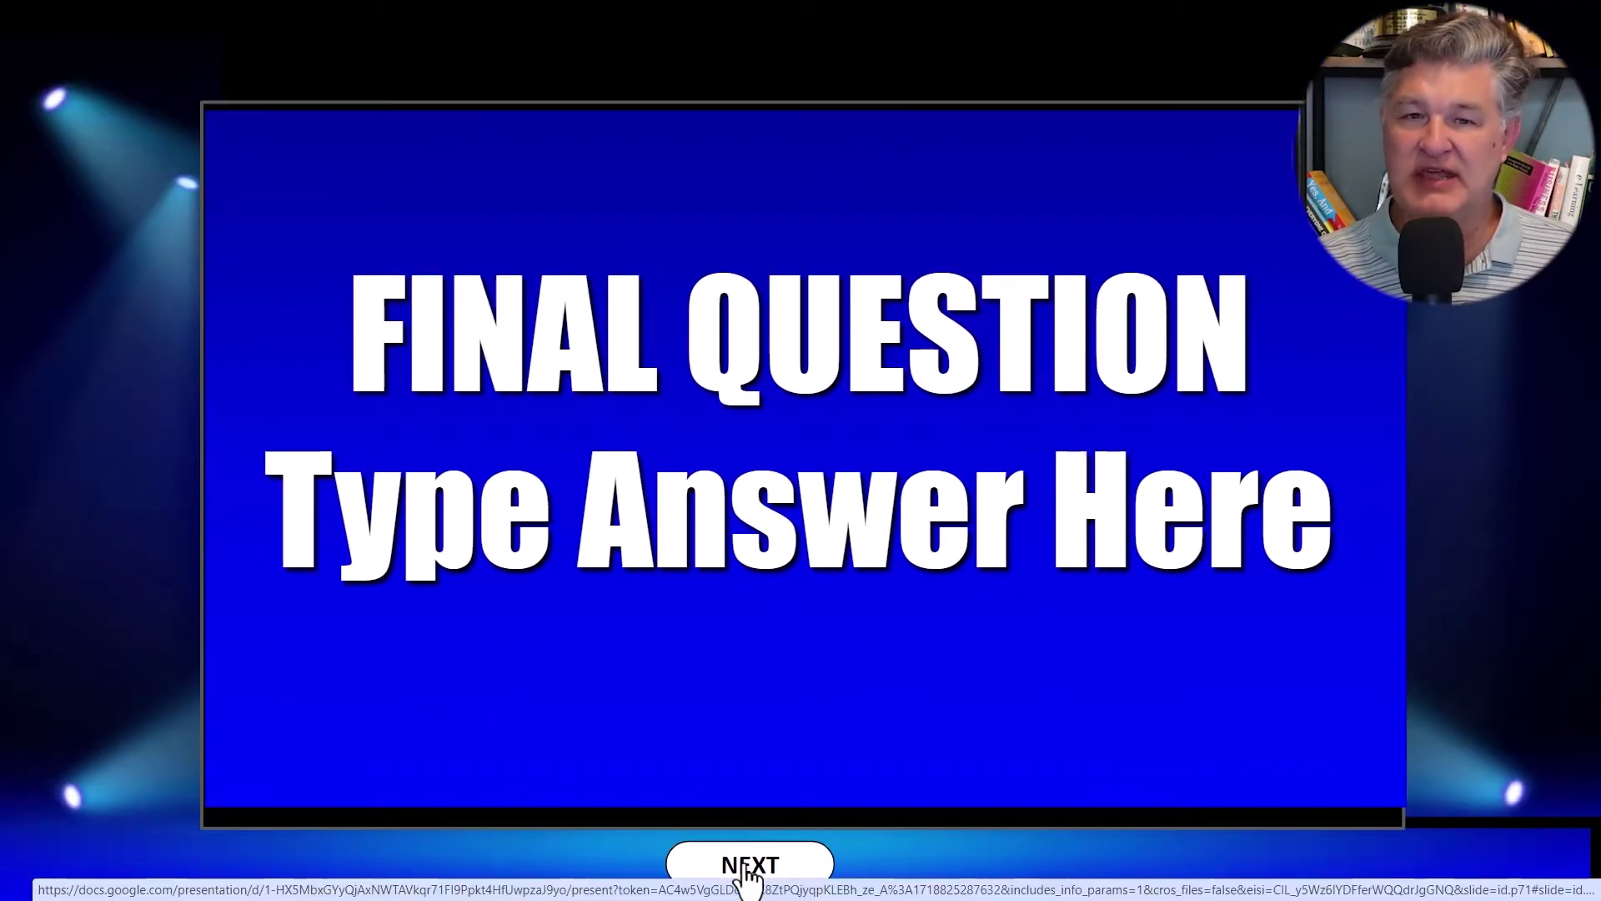
{"action": "left_click", "coordinate": [748, 867]}
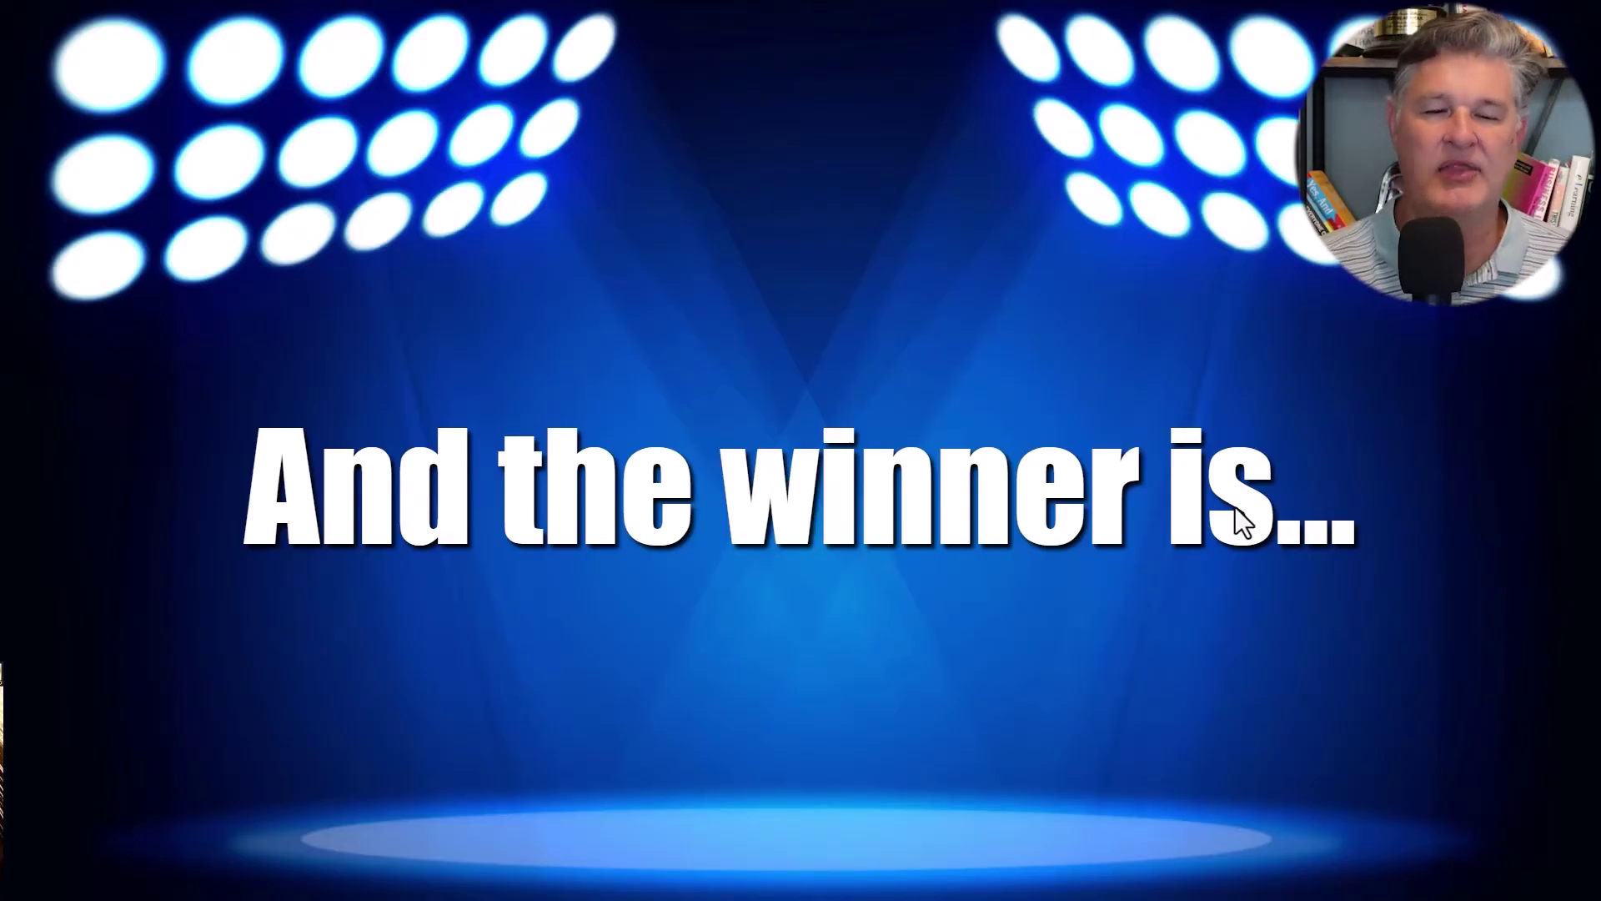
{"action": "key", "text": "Escape"}
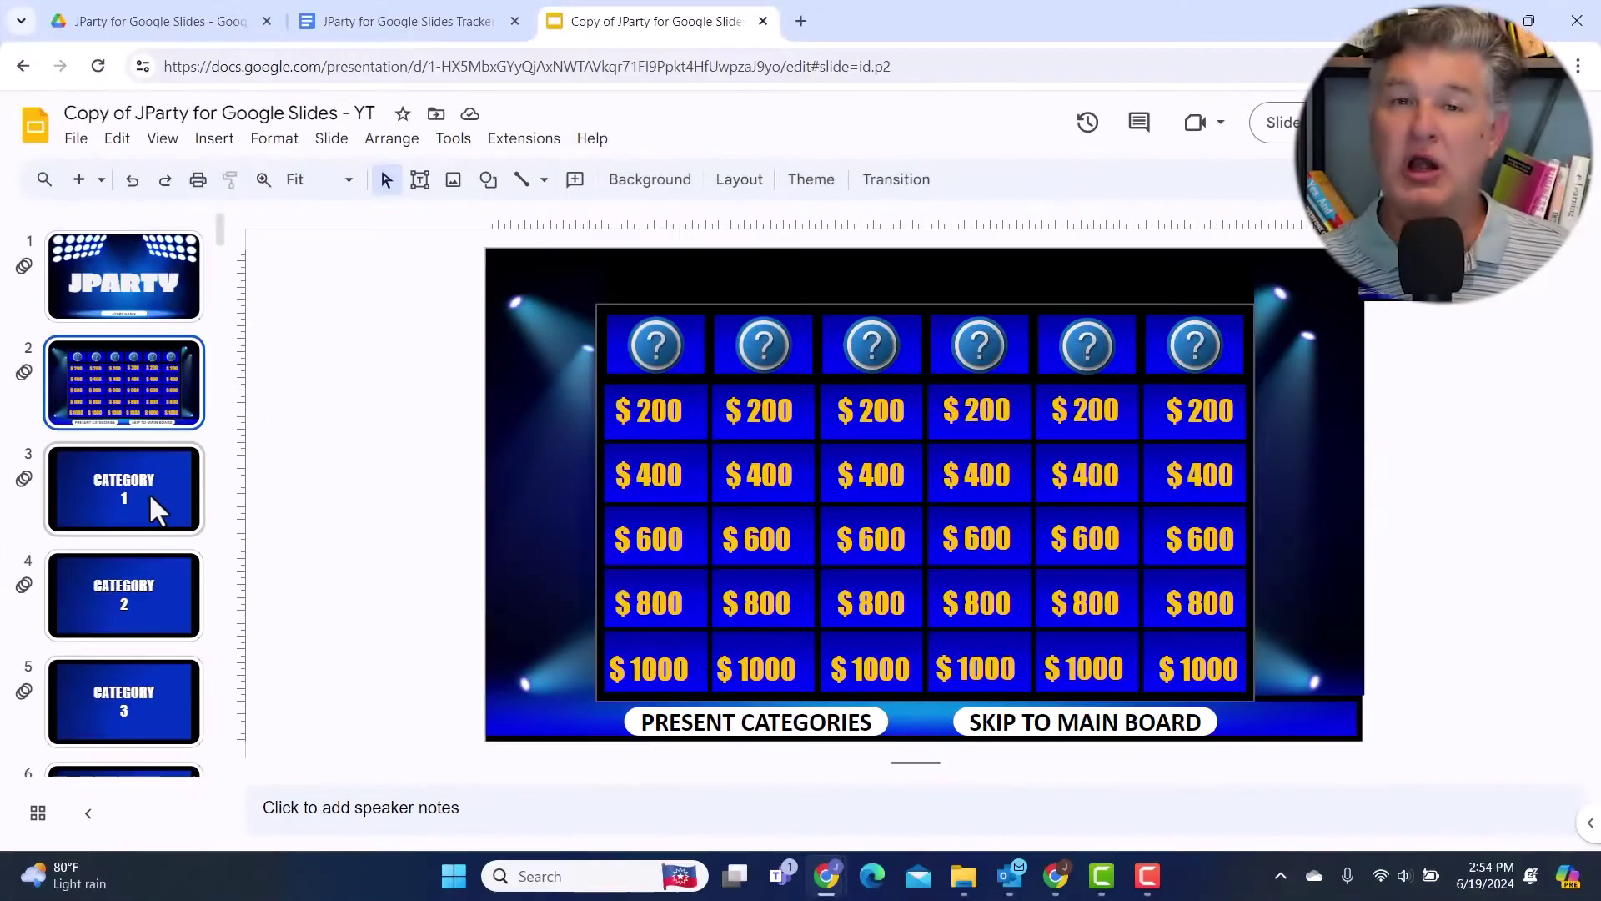
Step: Replace the Category 1 title on its reveal slide with "Movies"
{"action": "left_click", "coordinate": [151, 498]}
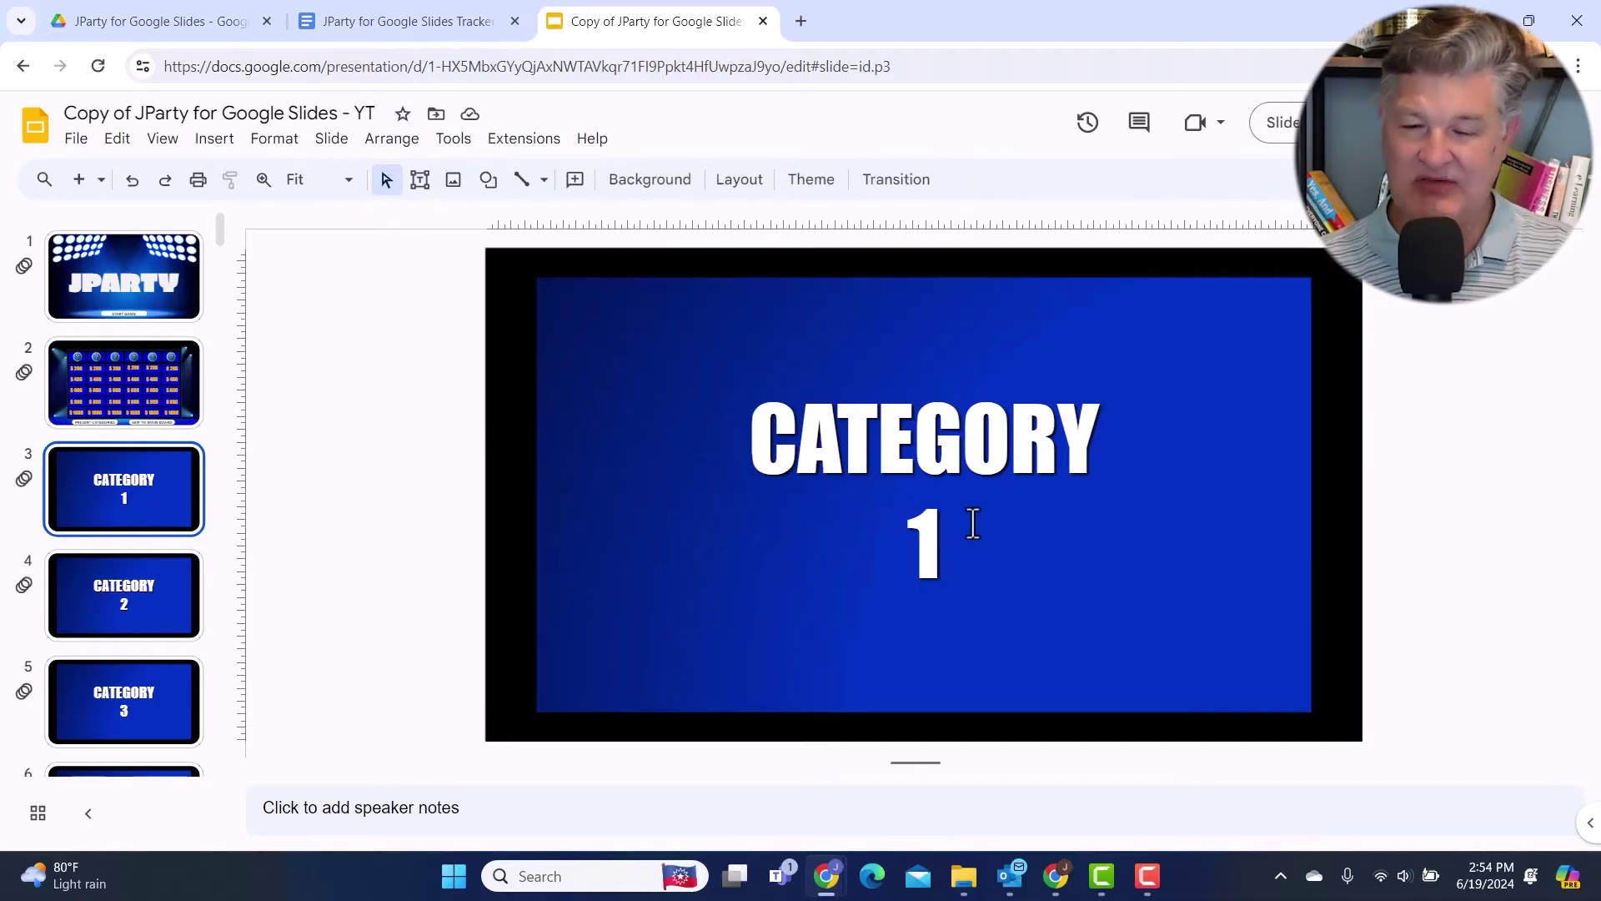
{"action": "left_click", "coordinate": [919, 440]}
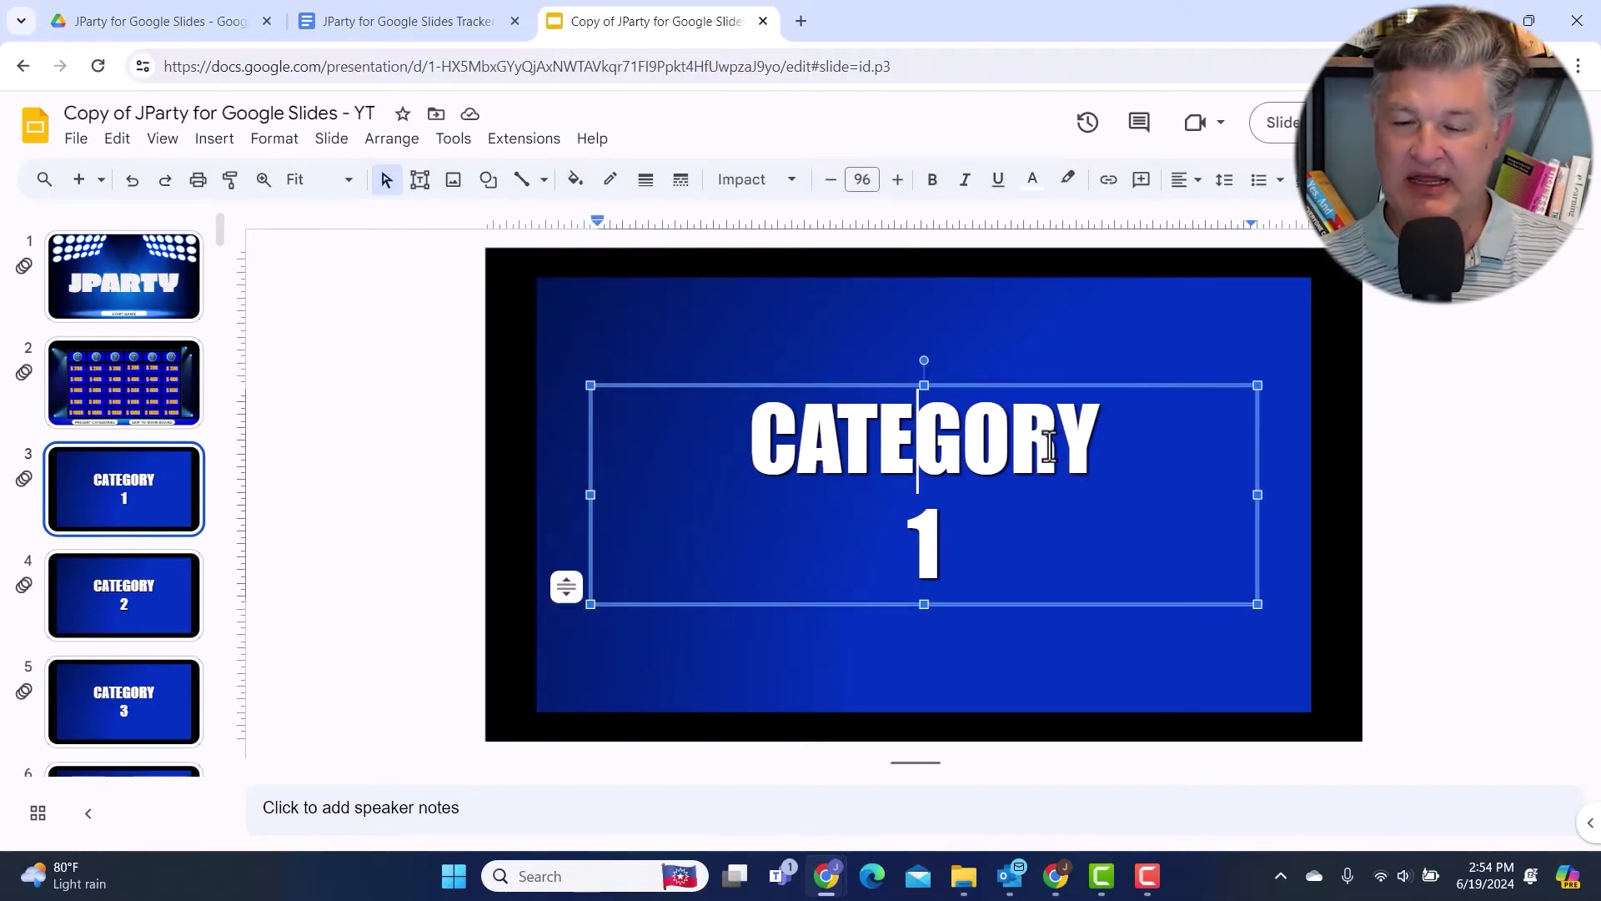
{"action": "left_click_drag", "start_coordinate": [947, 543], "coordinate": [747, 443]}
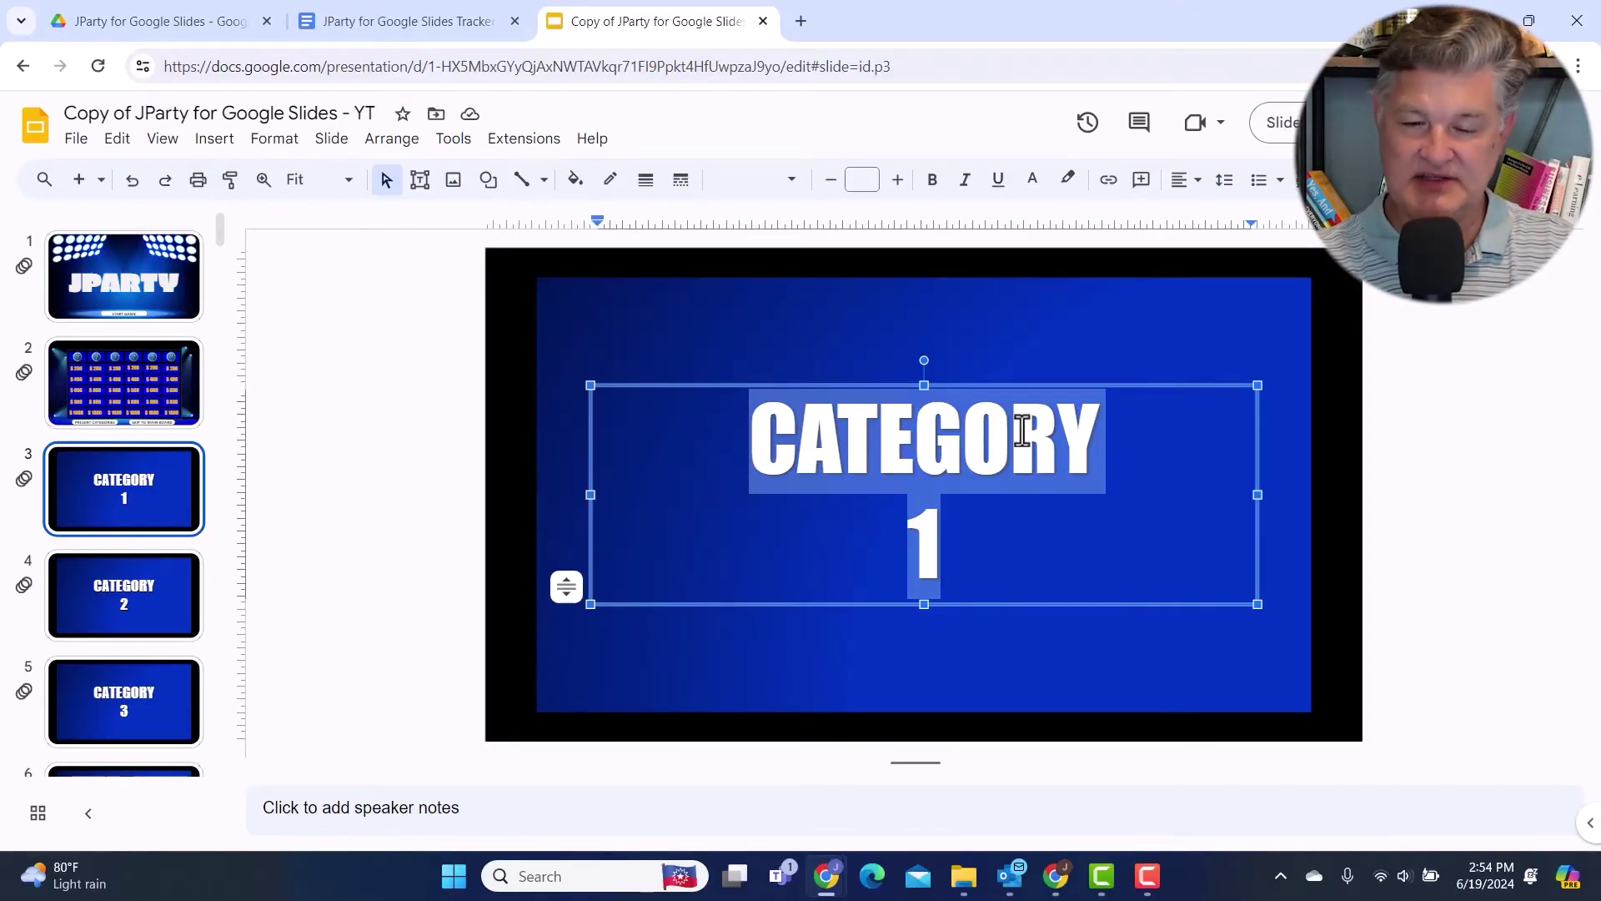
{"action": "type", "text": "Movies"}
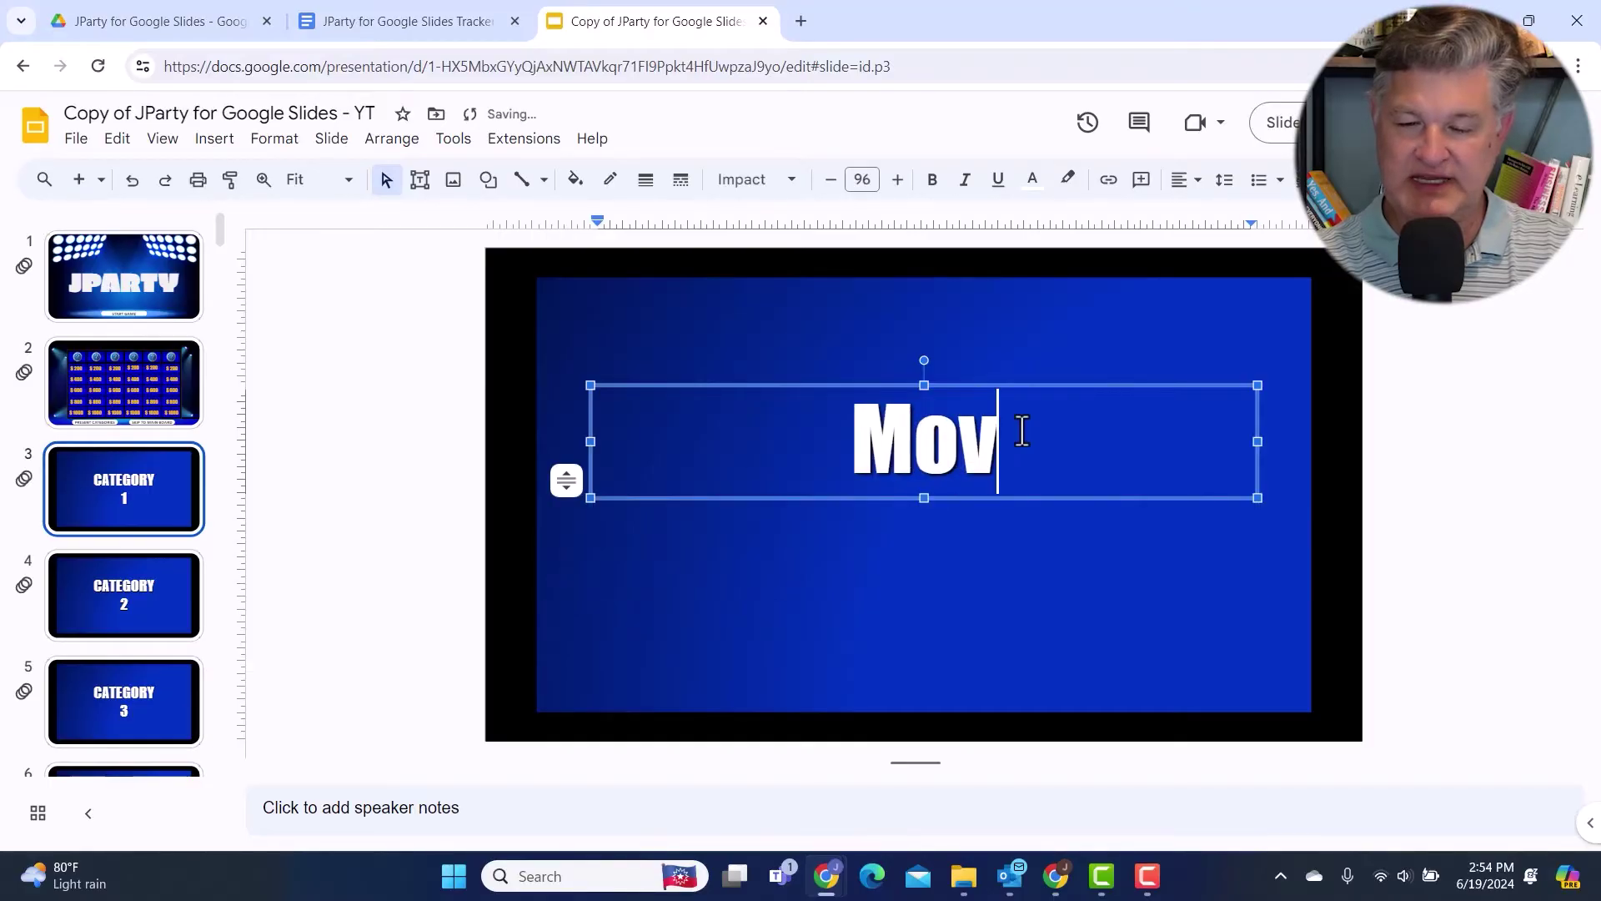
Step: Replace the Category 2 title on its reveal slide with "Television"
{"action": "left_click", "coordinate": [136, 594]}
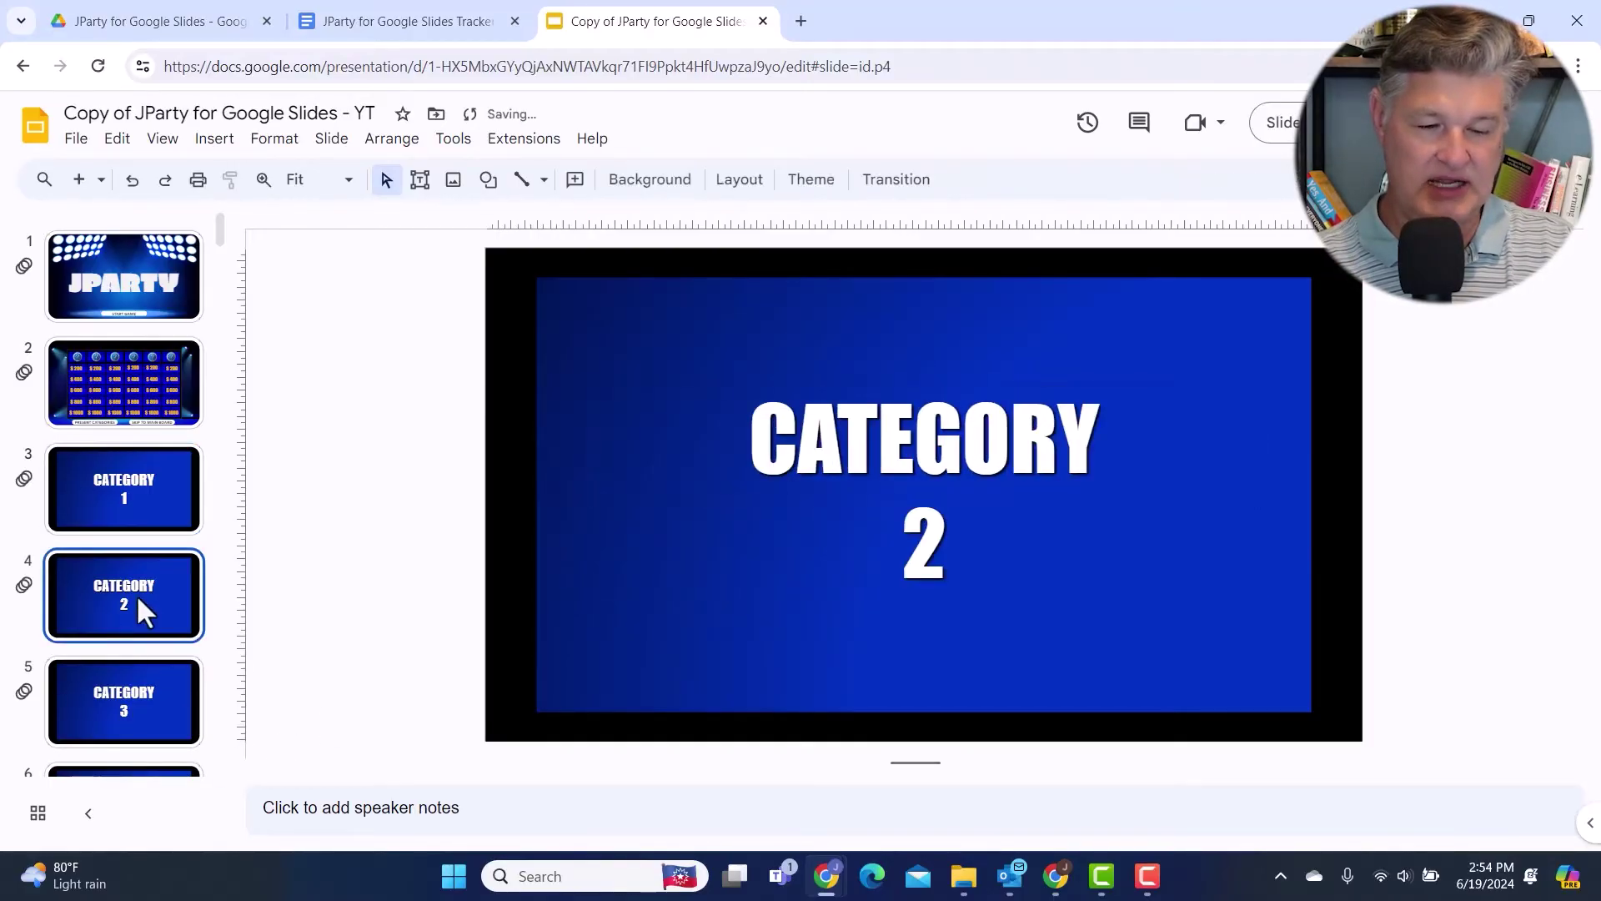
{"action": "left_click", "coordinate": [941, 542]}
{"action": "left_click_drag", "start_coordinate": [940, 542], "coordinate": [733, 437]}
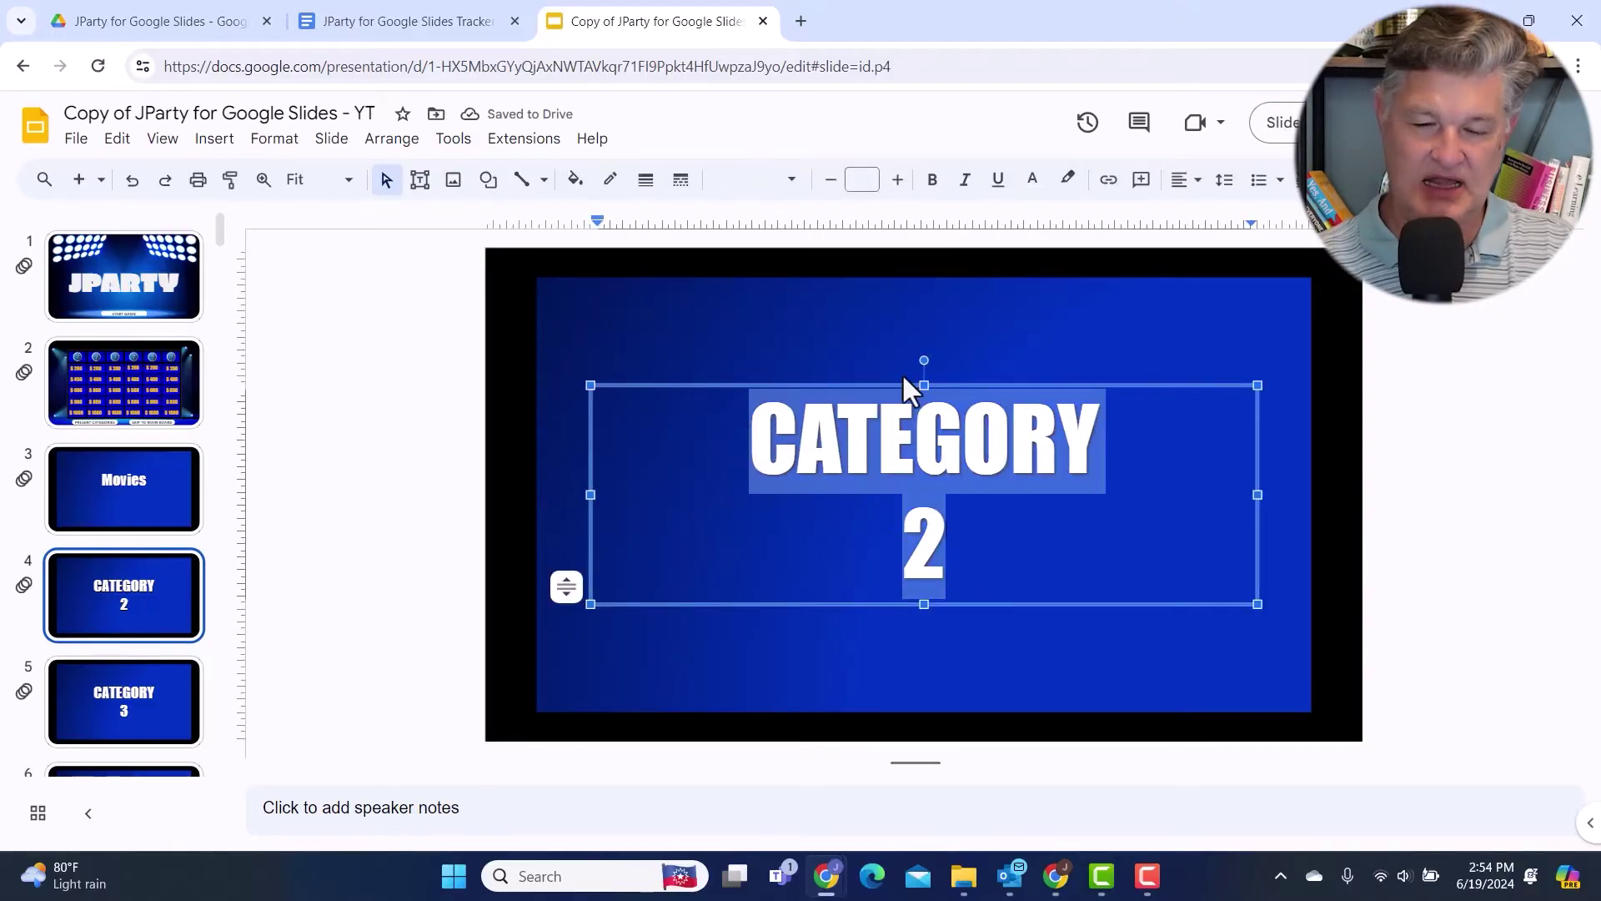
{"action": "type", "text": "Television"}
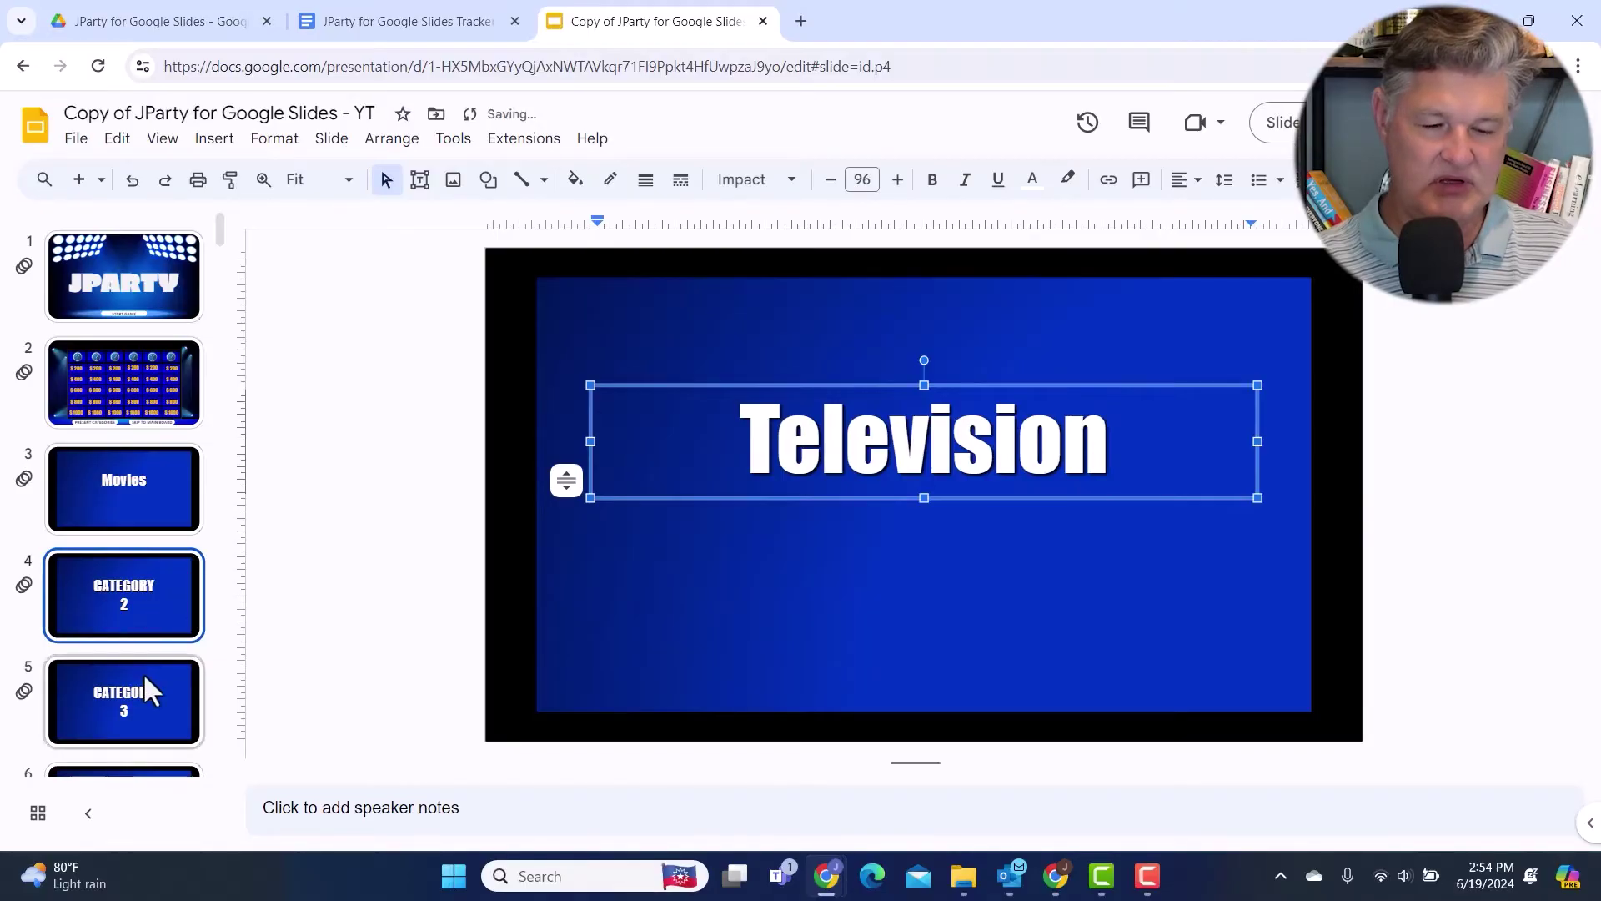
Step: On the main board slide, change the Category 1 heading to "Movies" and the Category 2 heading to "Television"
{"action": "left_click", "coordinate": [150, 705]}
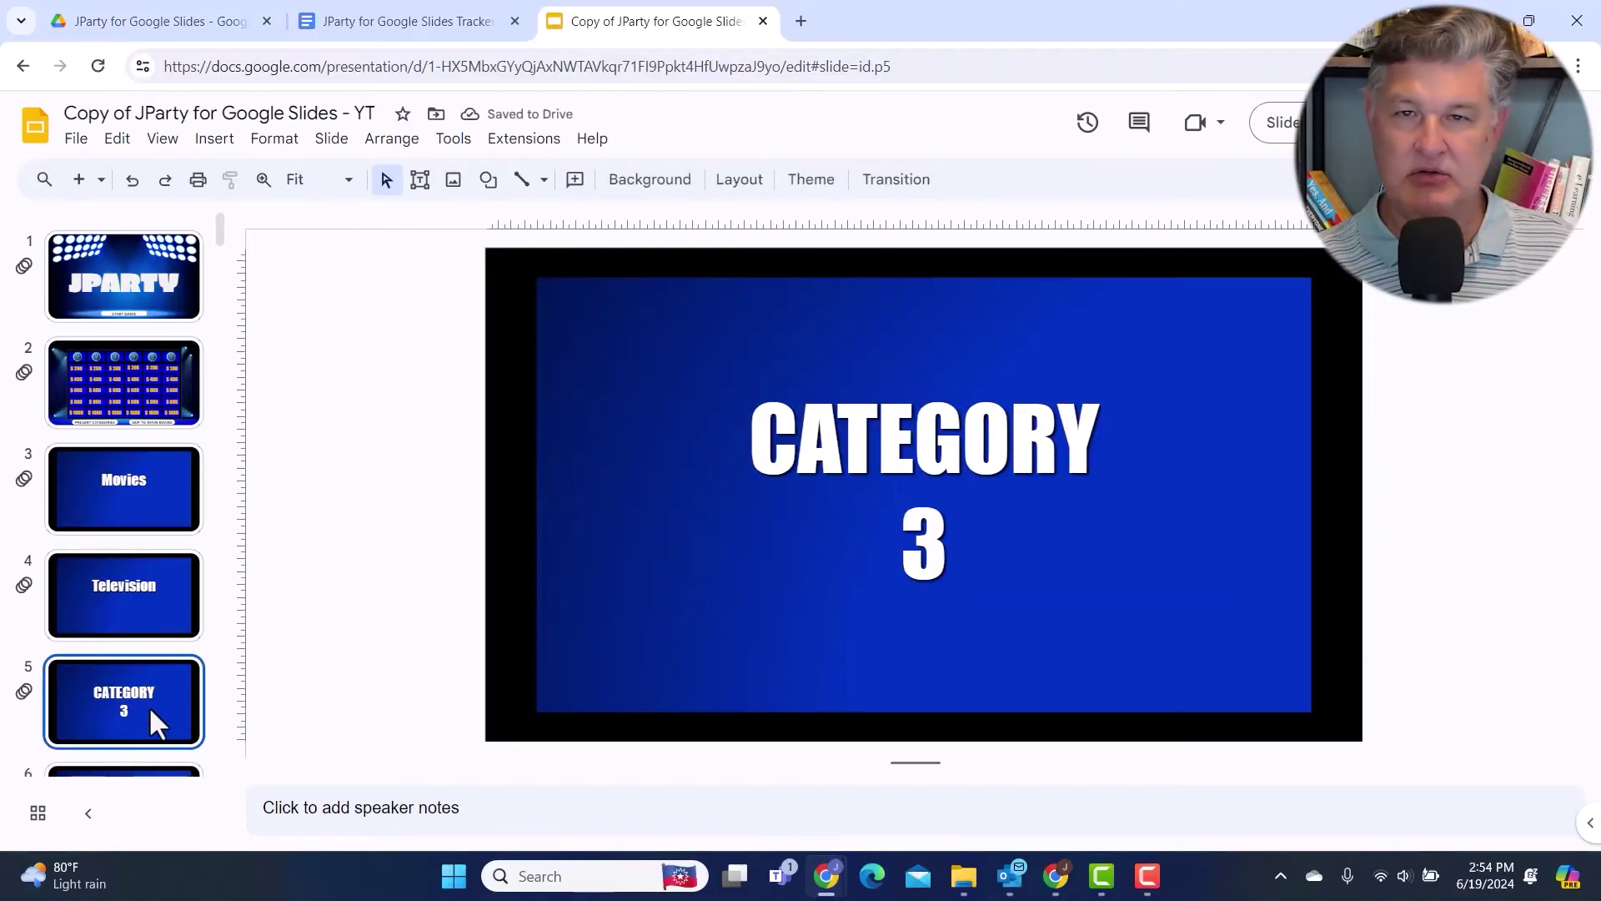
{"action": "scroll", "coordinate": [155, 620], "scroll_direction": "down", "scroll_amount": 7}
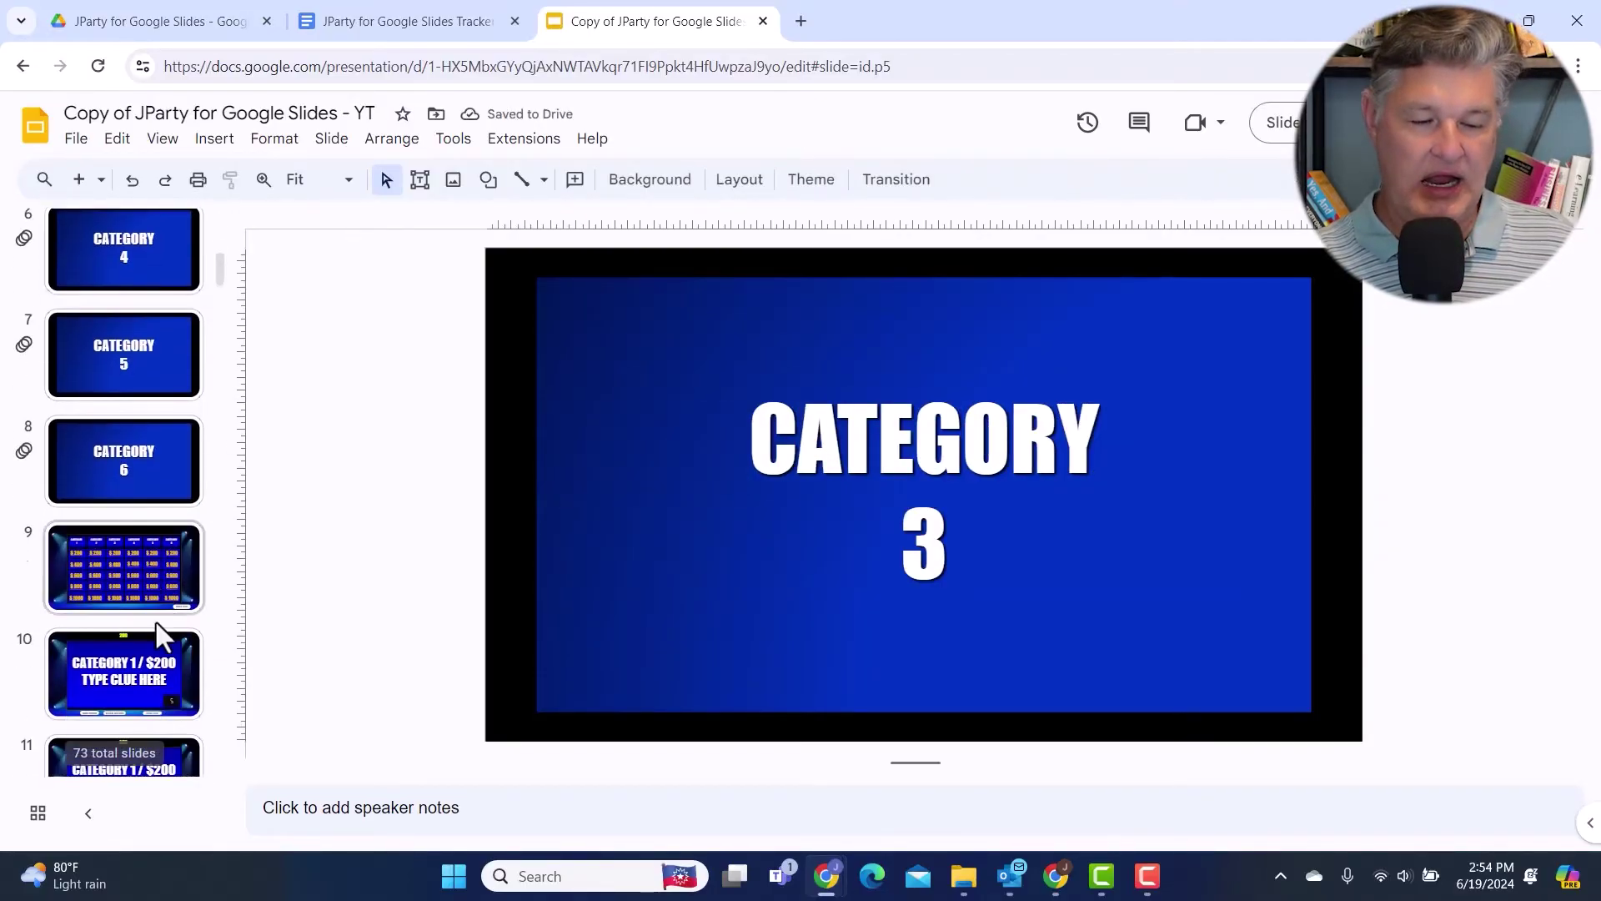
{"action": "left_click", "coordinate": [131, 500]}
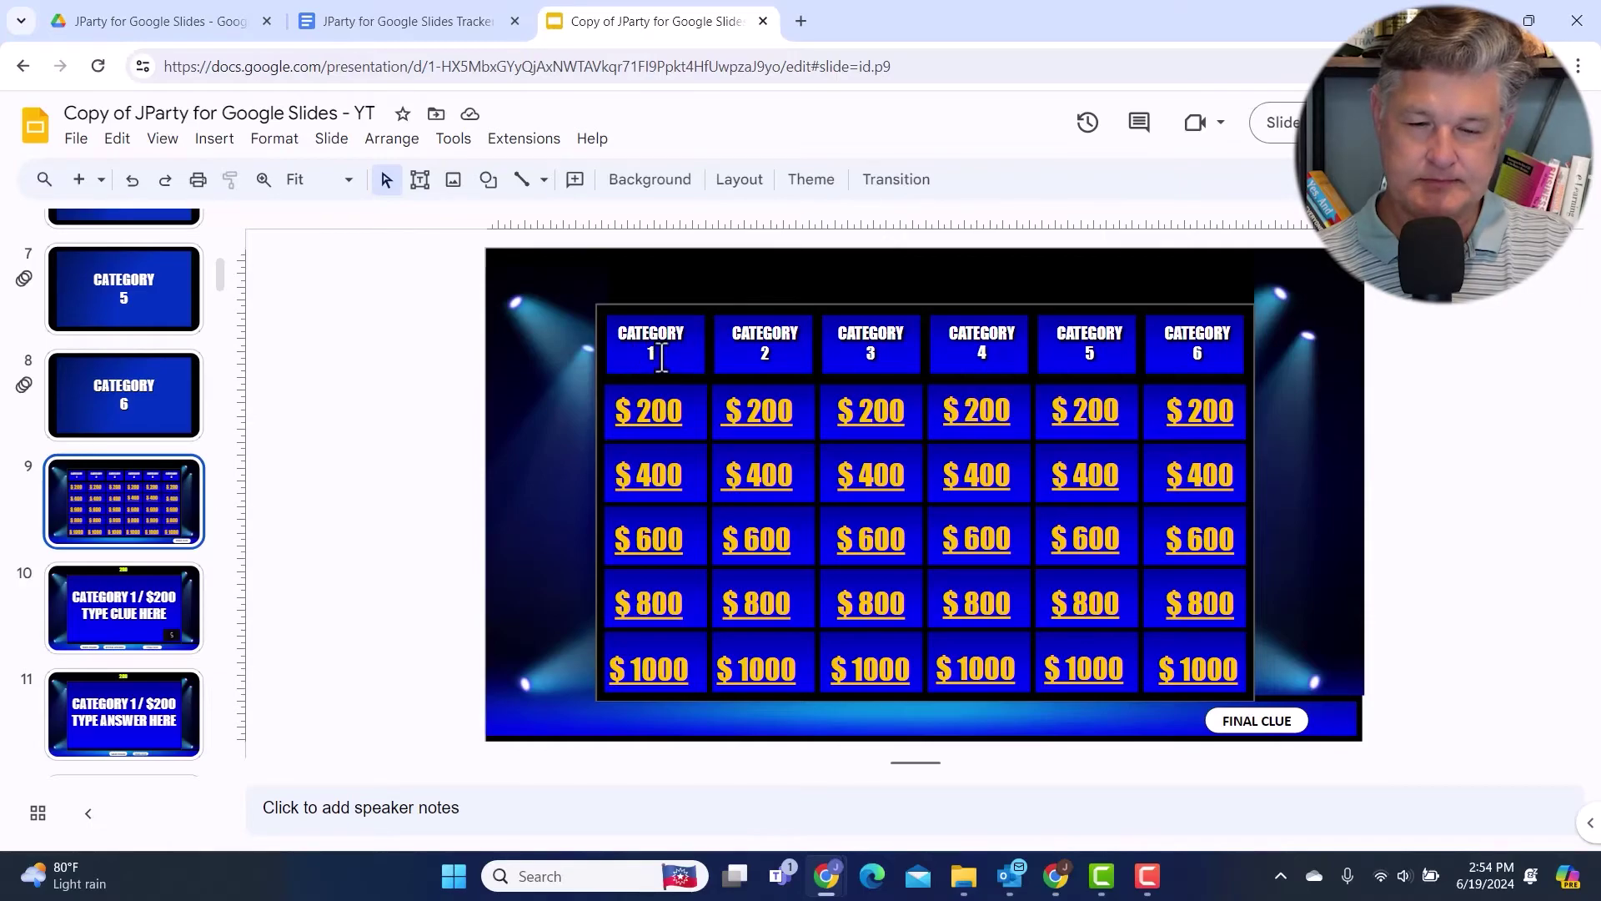
{"action": "double_click", "coordinate": [619, 334]}
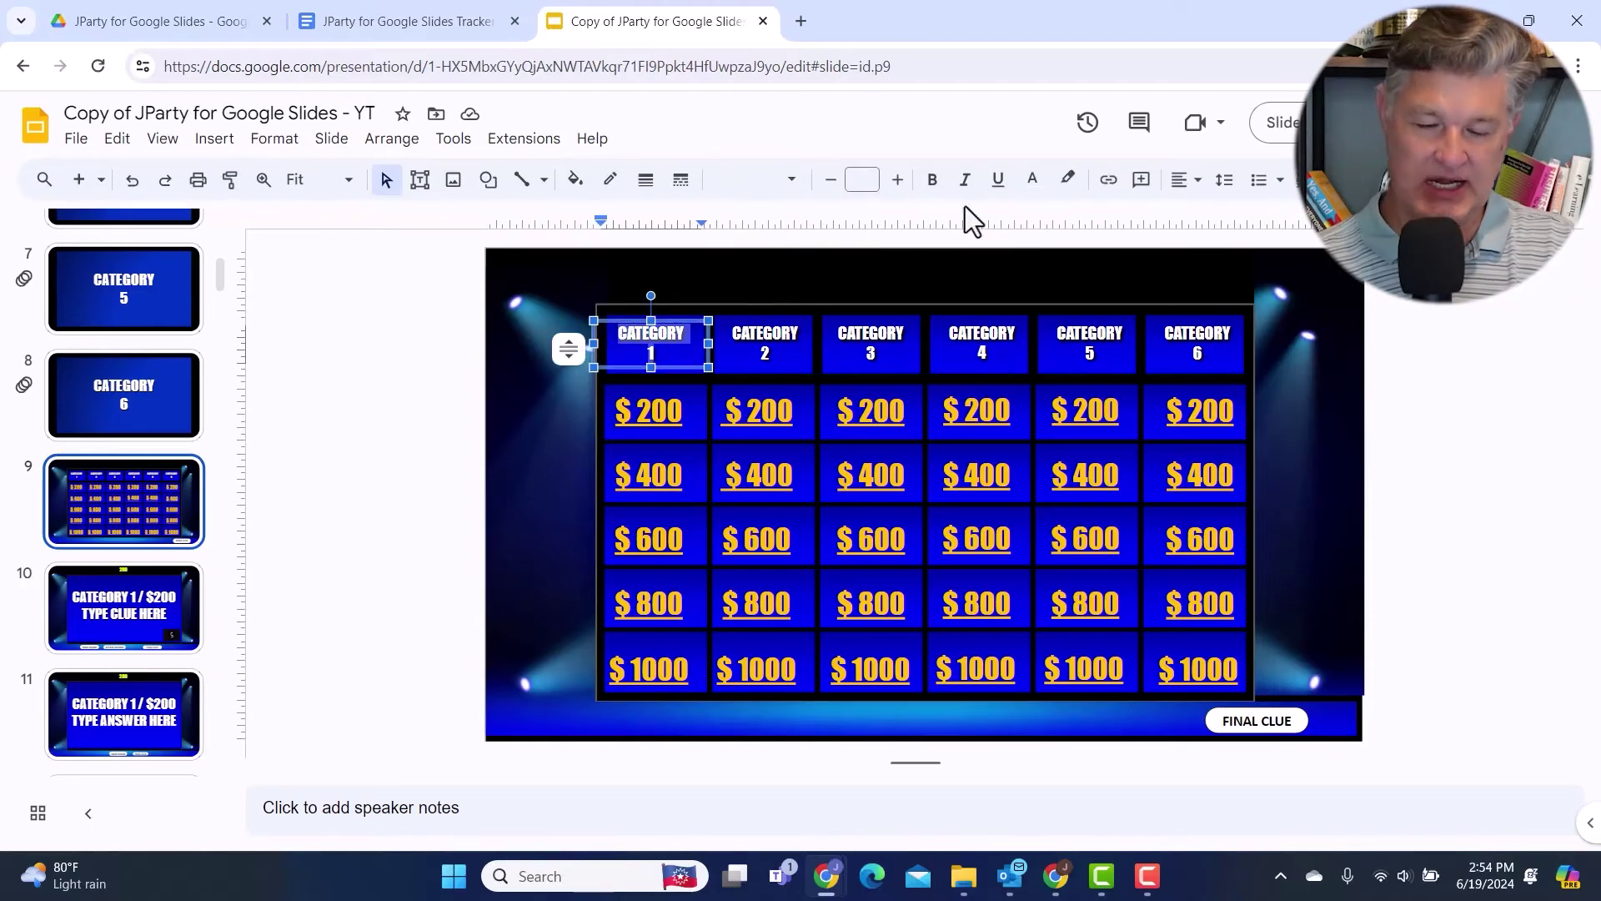
{"action": "type", "text": "Movies"}
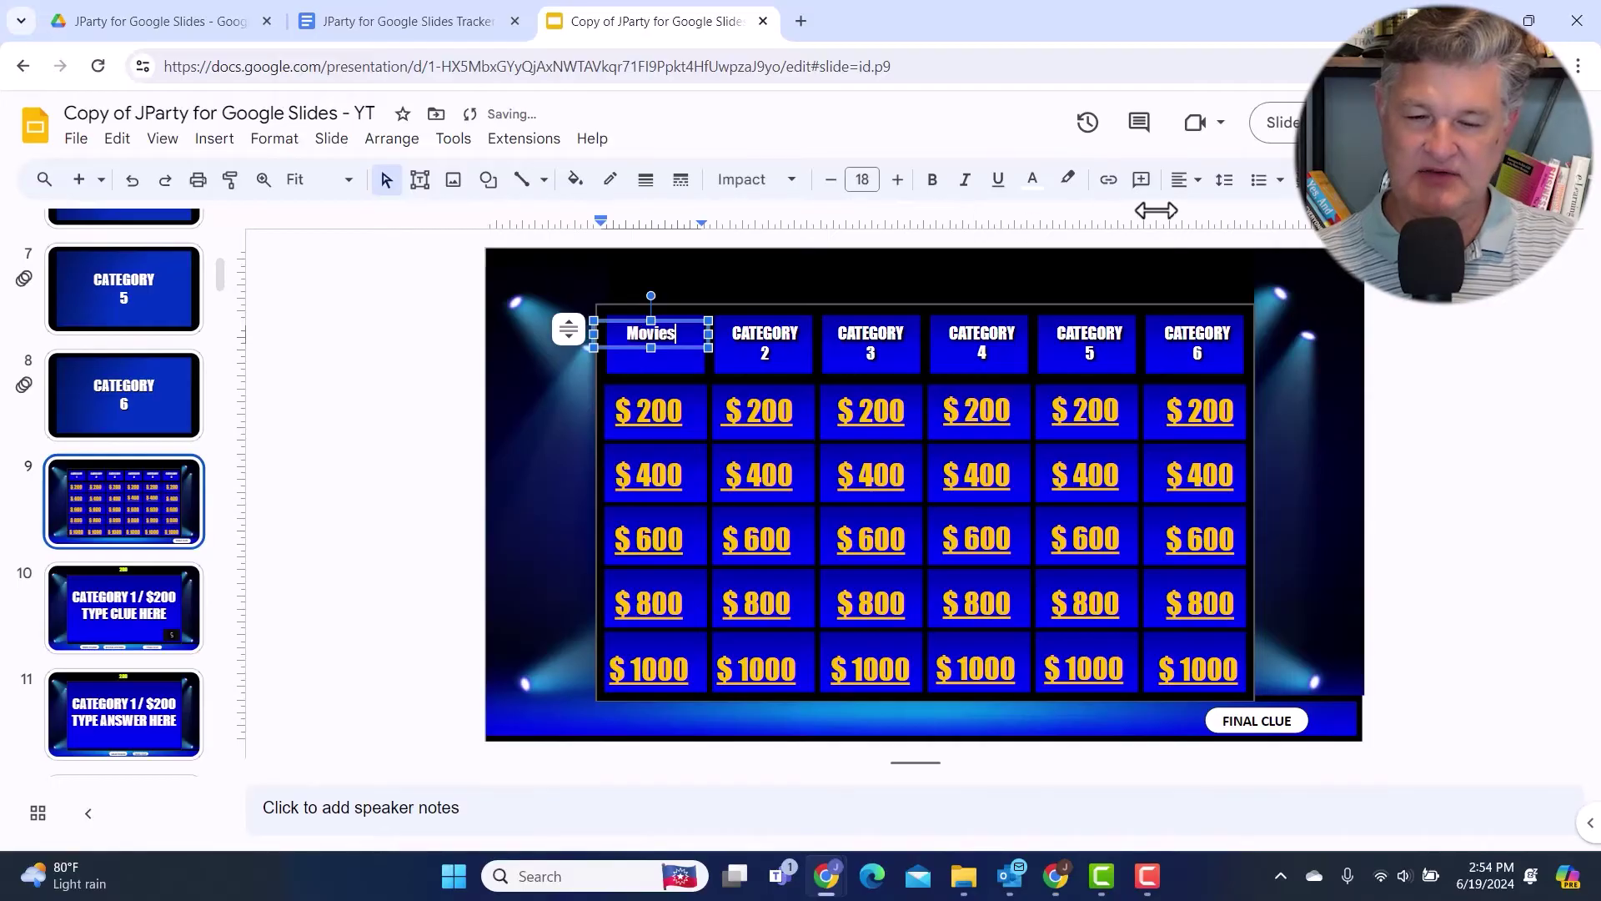
{"action": "double_click", "coordinate": [765, 335]}
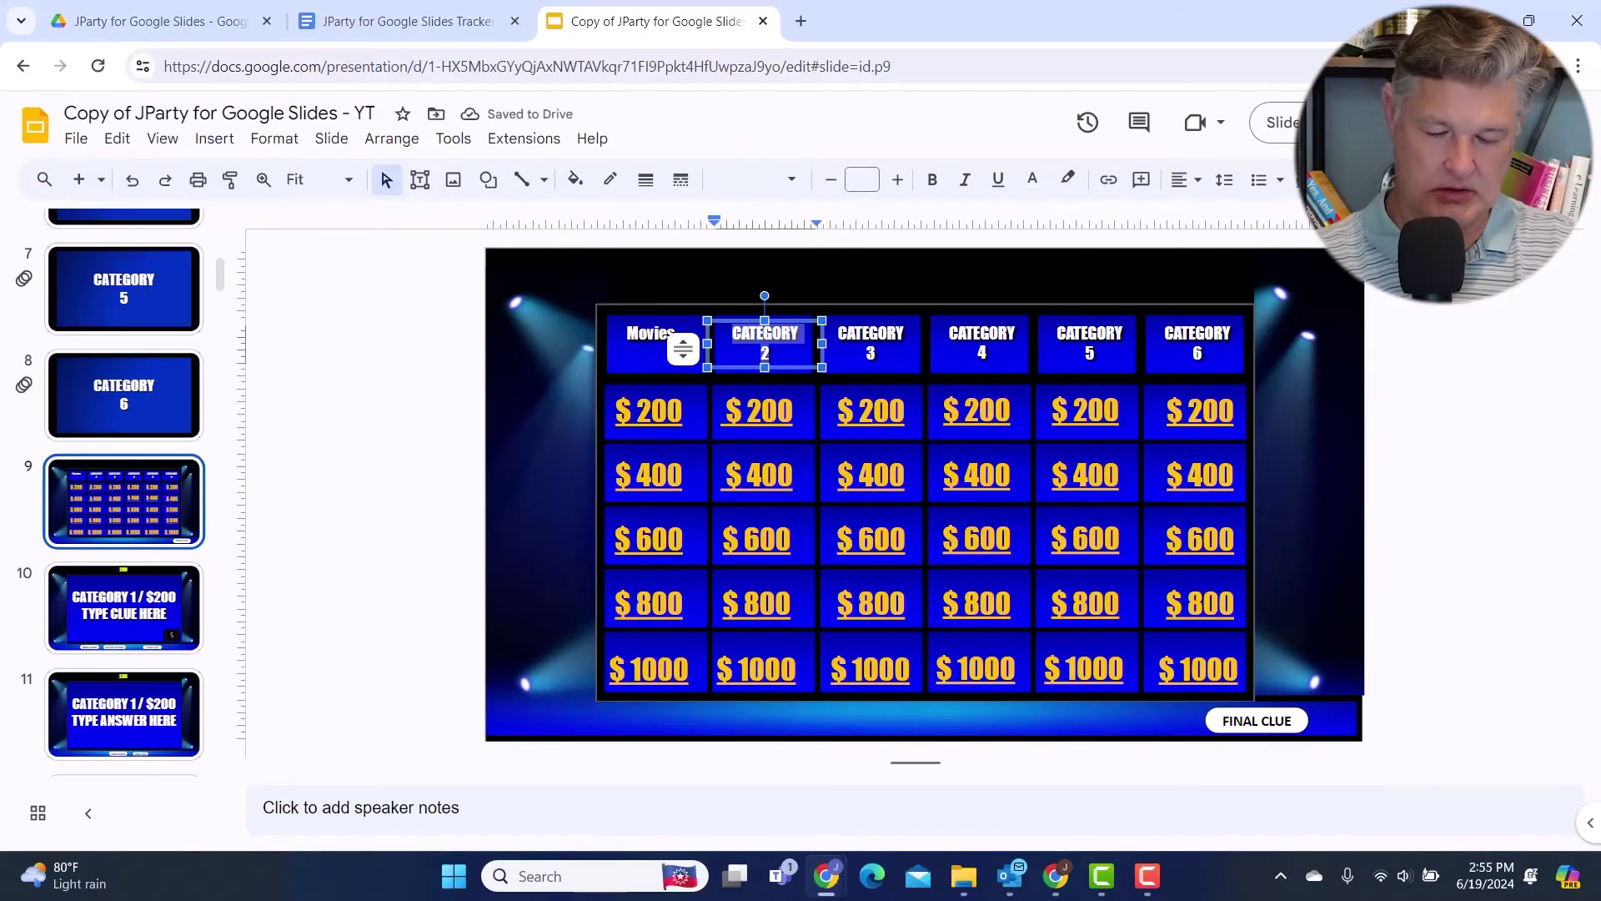
{"action": "type", "text": "Television"}
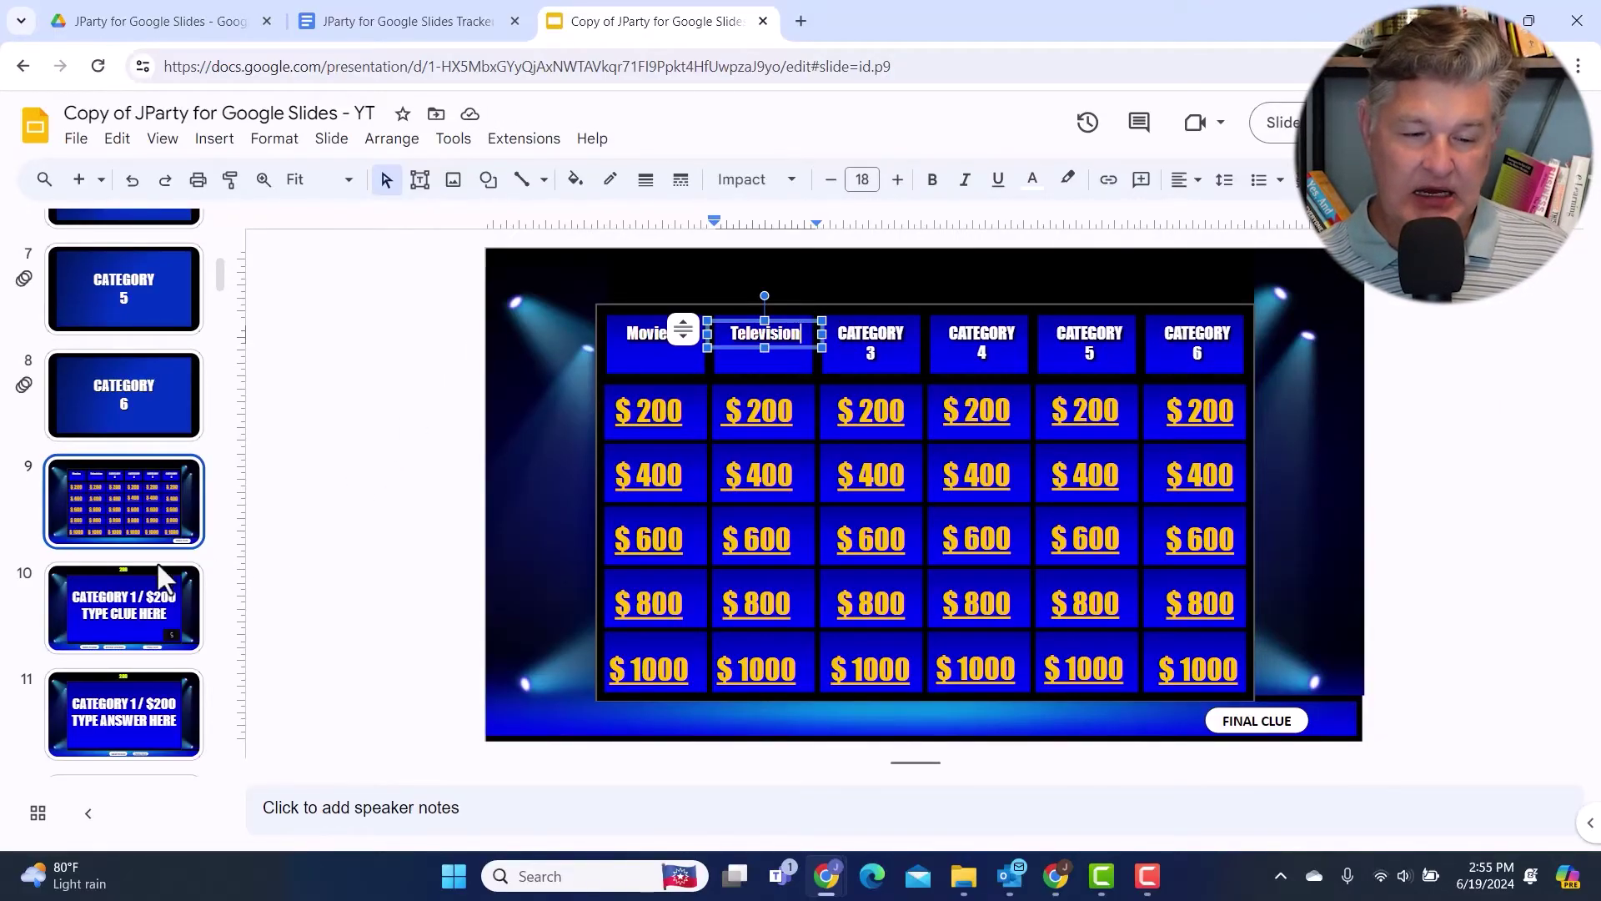
Step: Replace the placeholder on the Category 1 / $200 clue slide with "This Tom Hanks movie features a mermaid"
{"action": "left_click", "coordinate": [117, 597]}
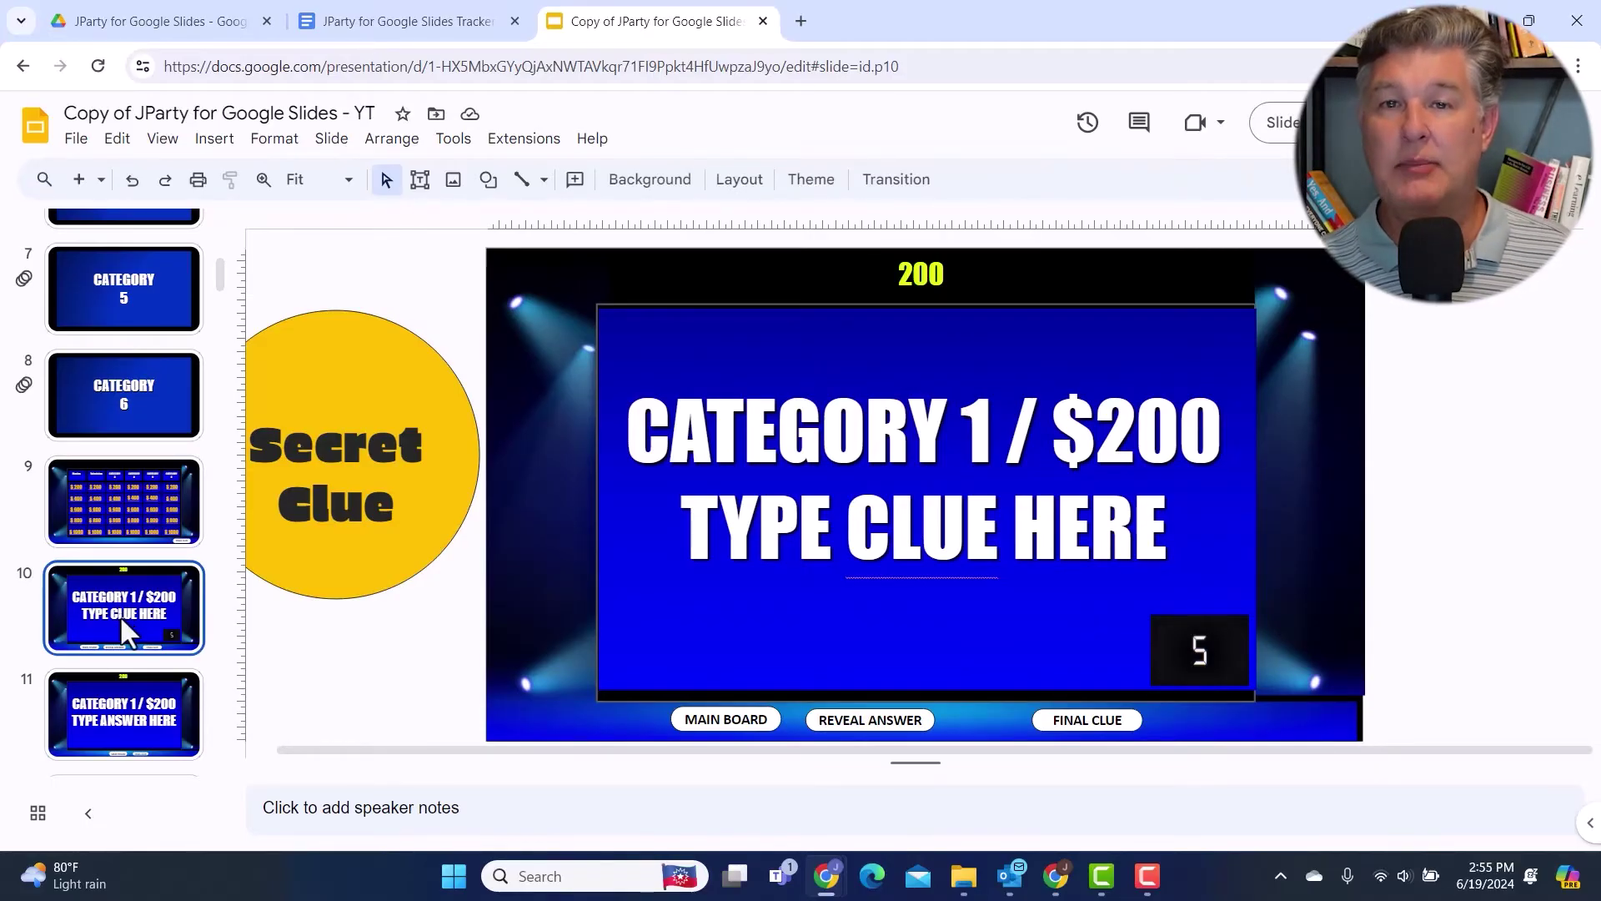
{"action": "left_click_drag", "start_coordinate": [1168, 538], "coordinate": [610, 425]}
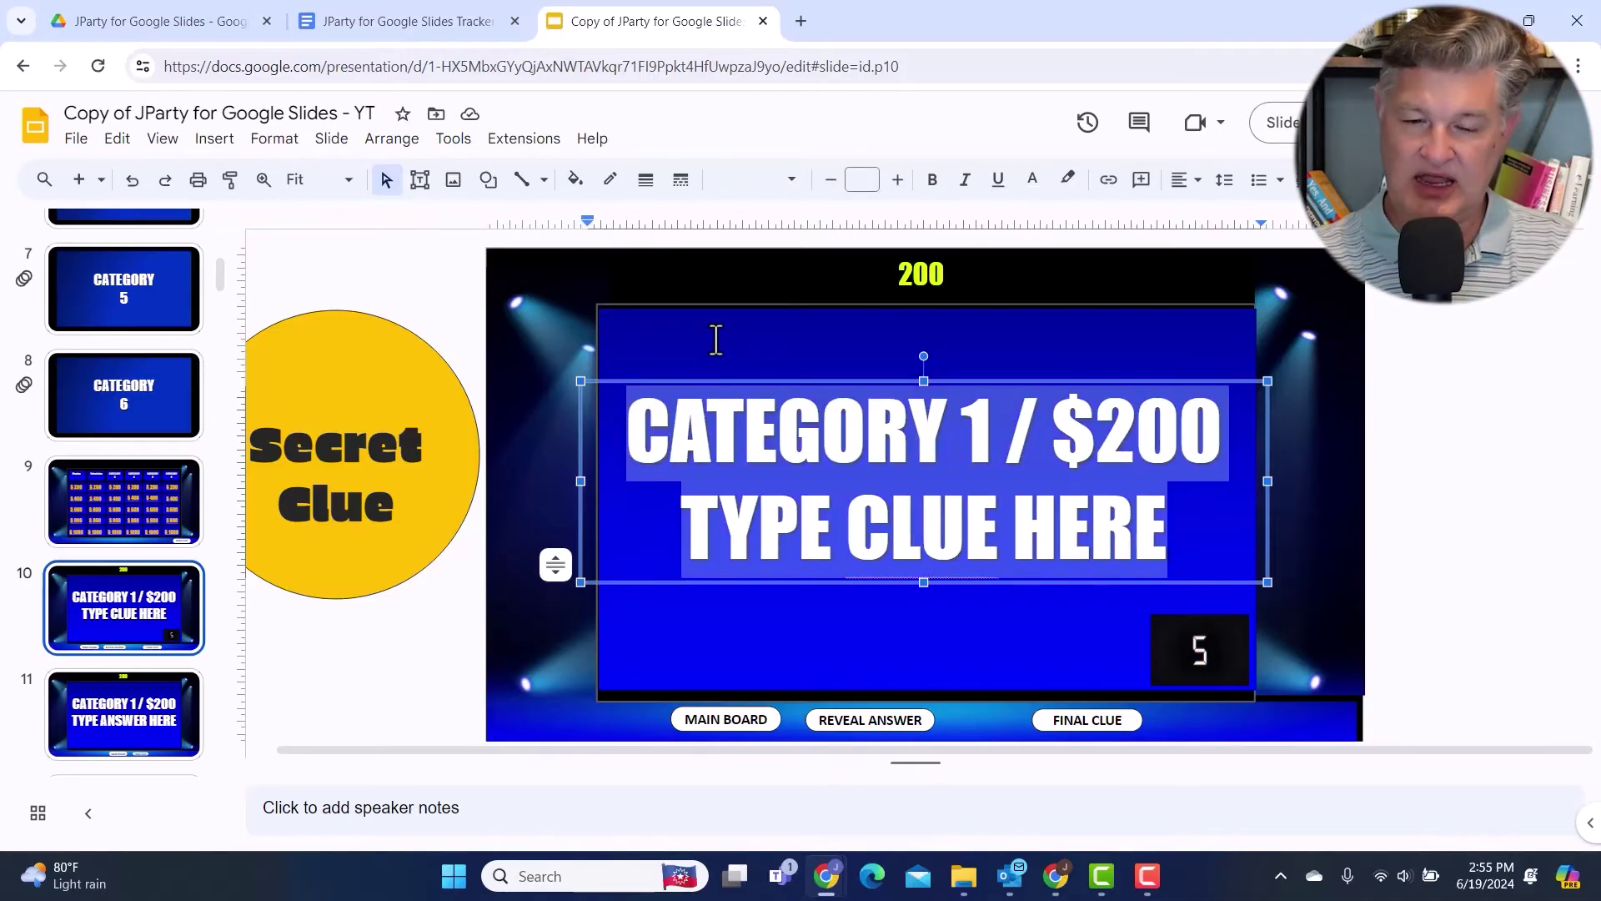
{"action": "type", "text": "This"}
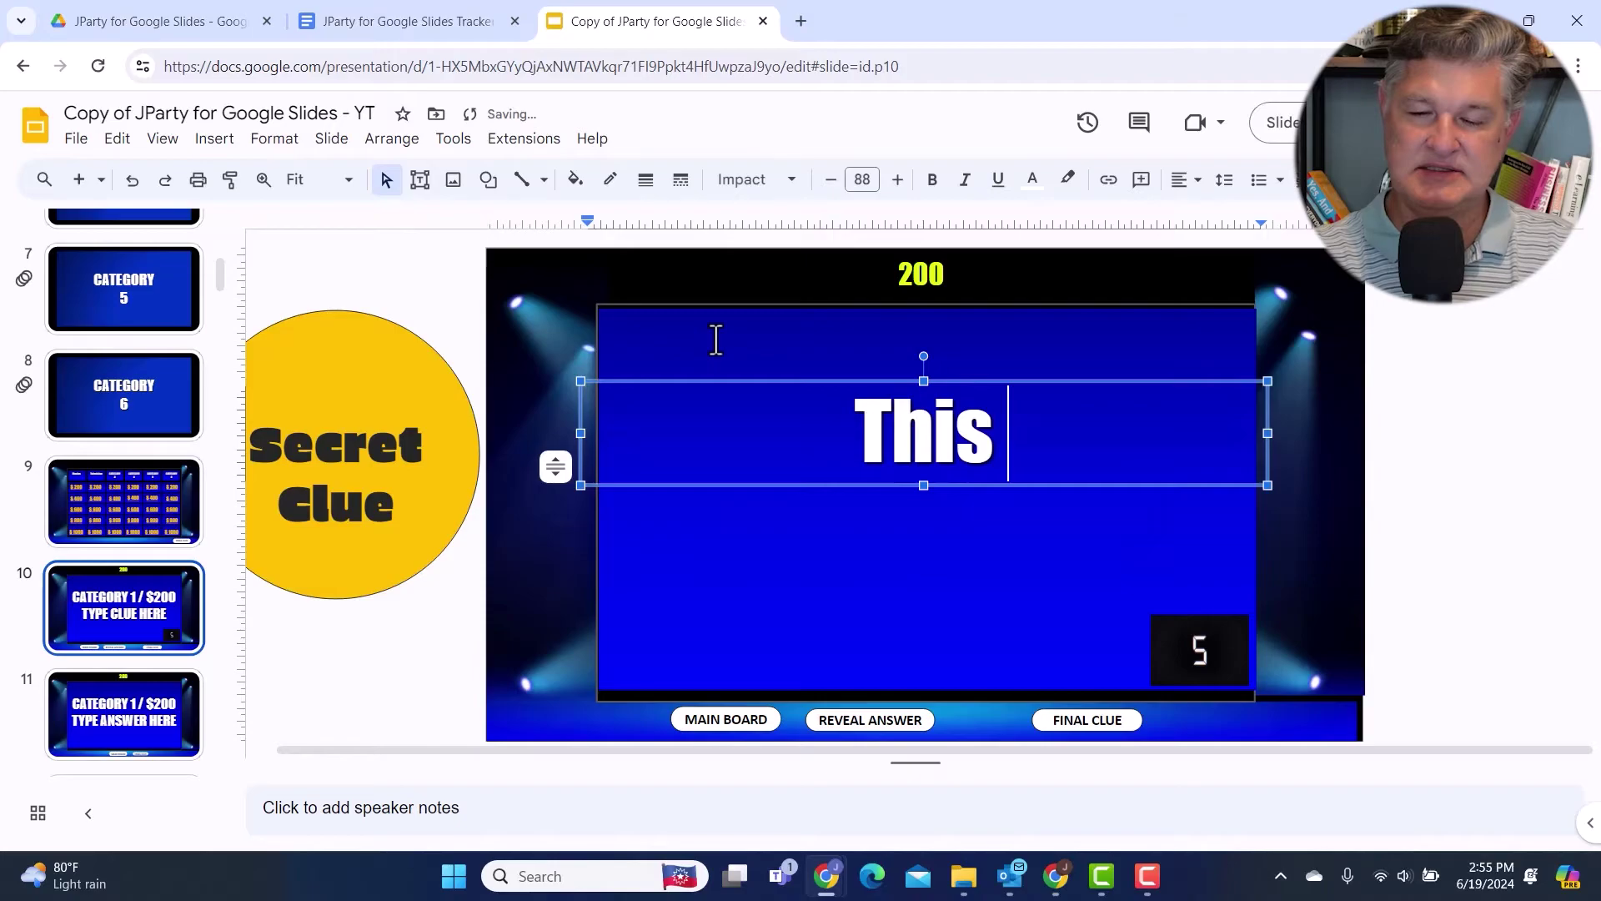
{"action": "type", "text": " Tom zhan"}
{"action": "key", "text": "BackSpace"}
{"action": "key", "text": "BackSpace"}
{"action": "key", "text": "BackSpace"}
{"action": "key", "text": "BackSpace"}
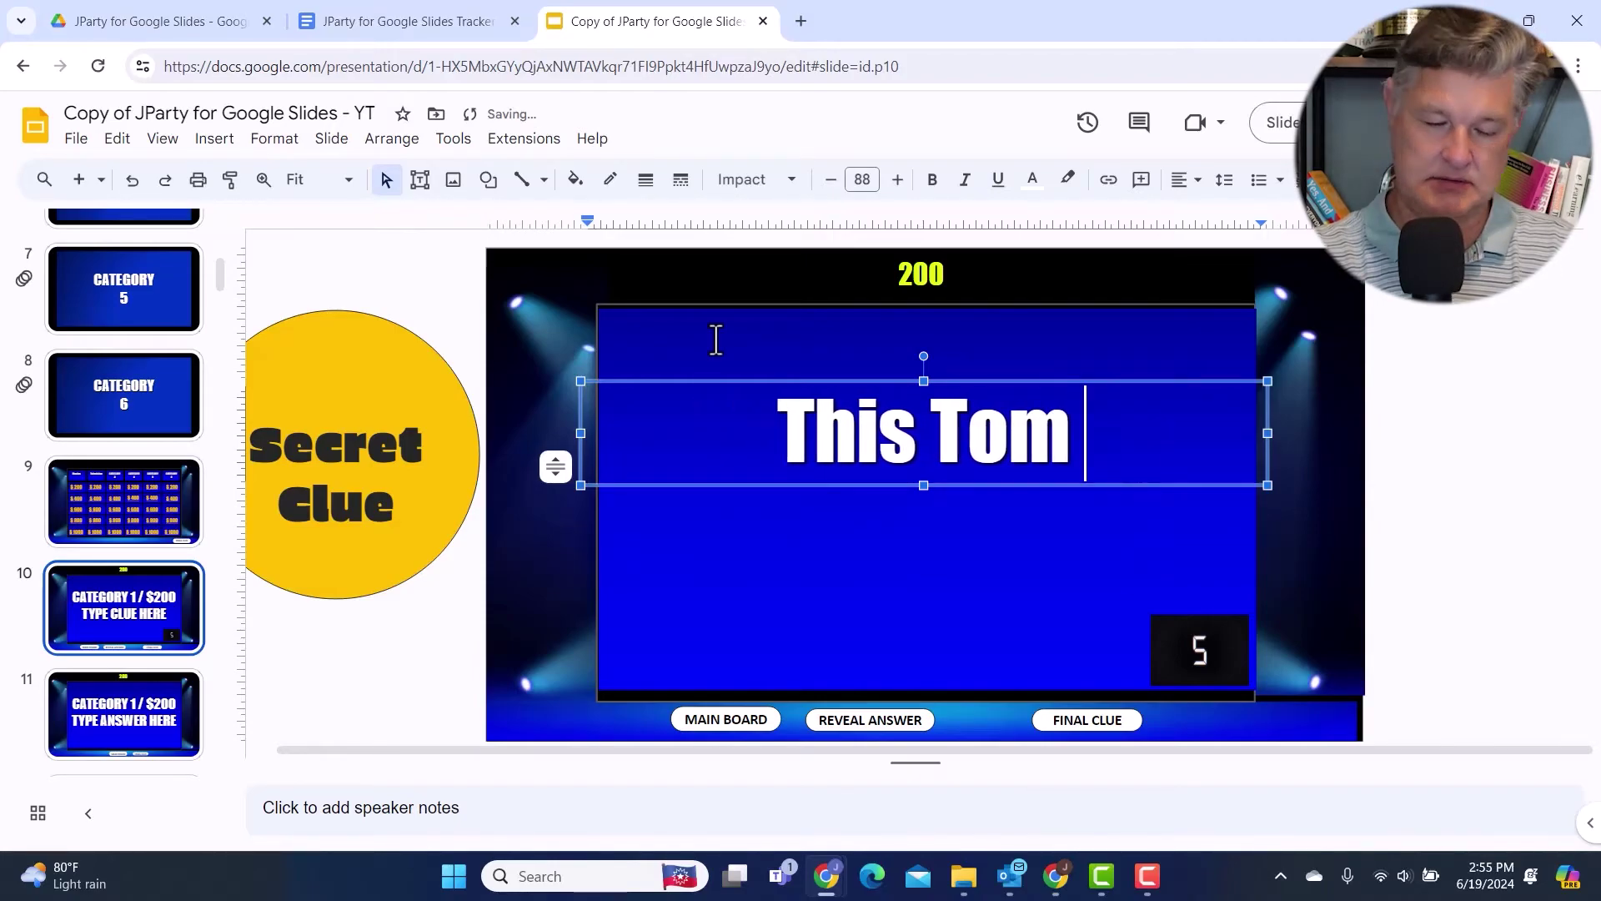
{"action": "type", "text": "Han"}
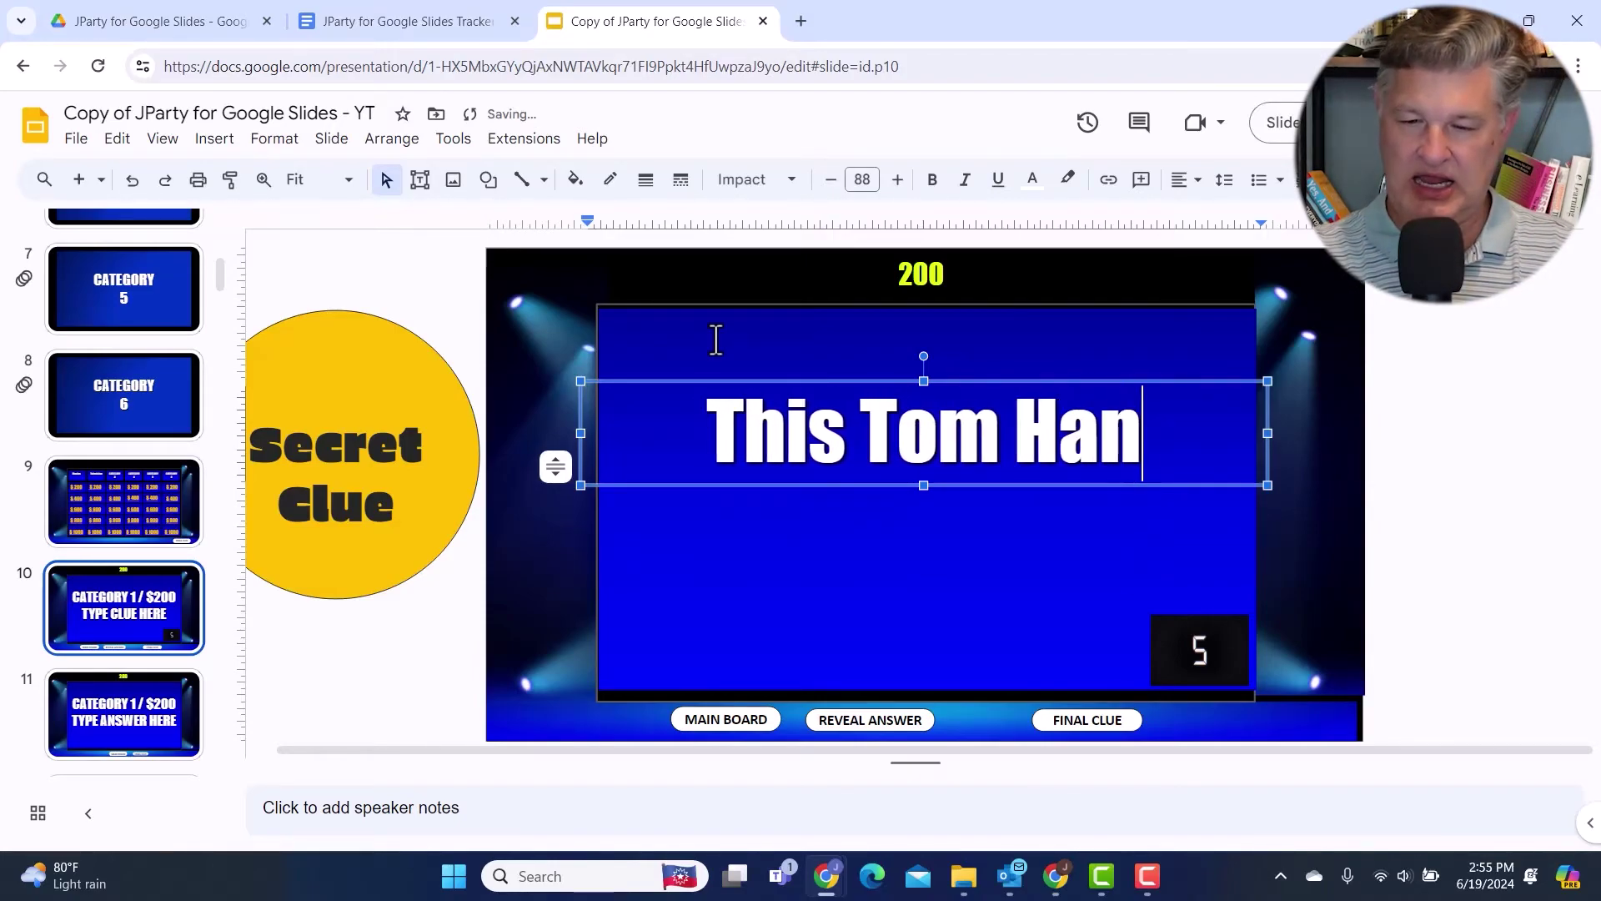
{"action": "type", "text": "ks movi"}
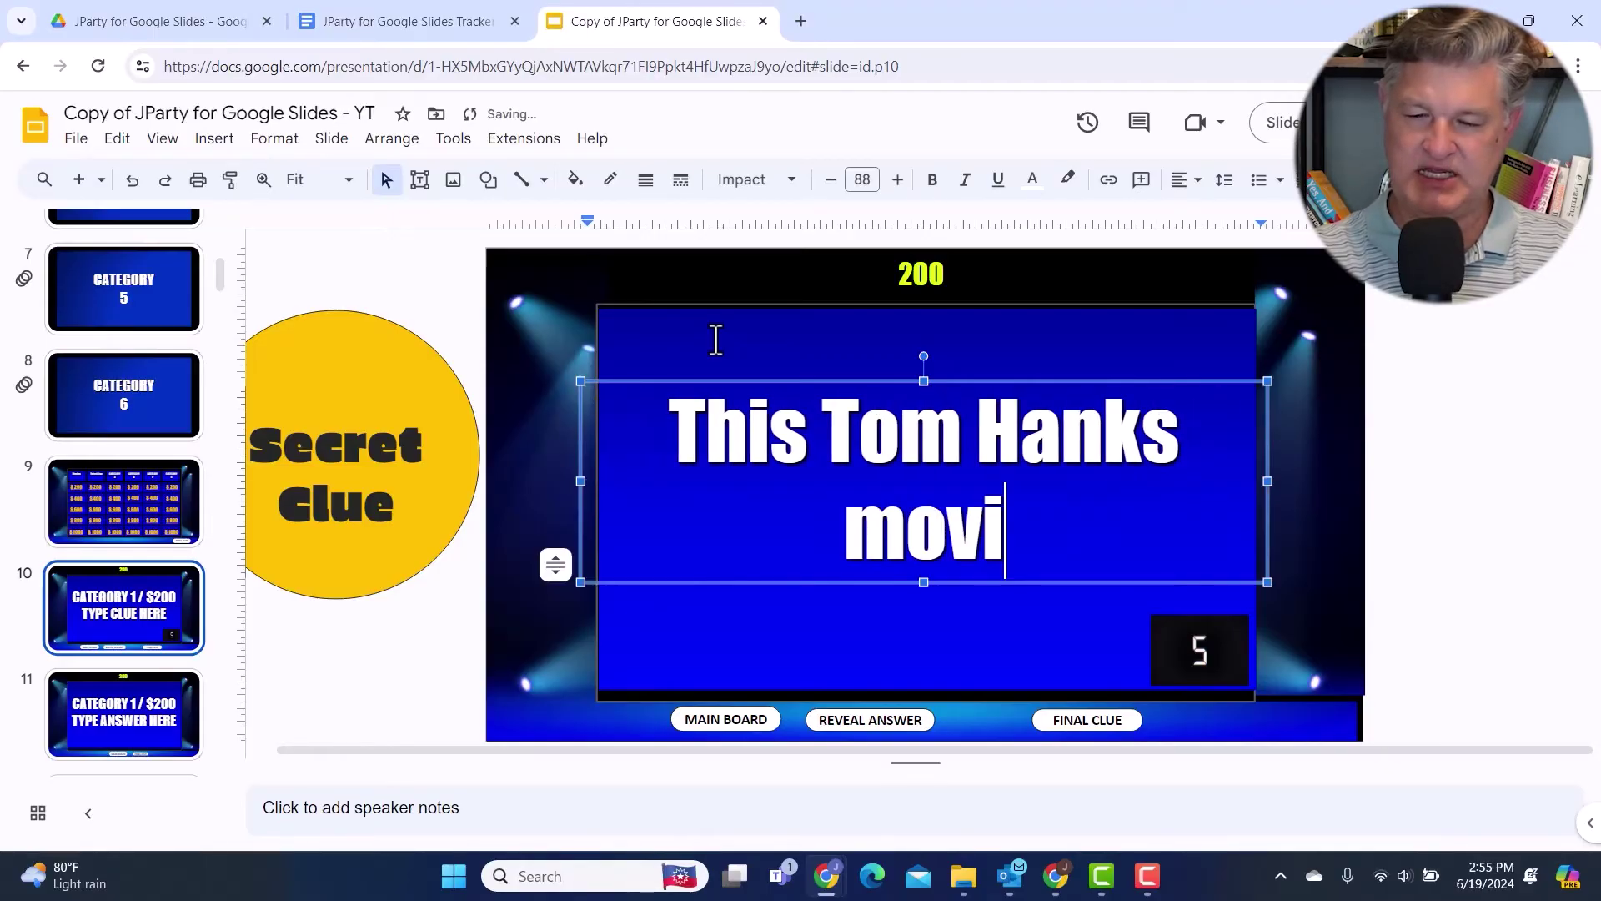
{"action": "type", "text": "e features"}
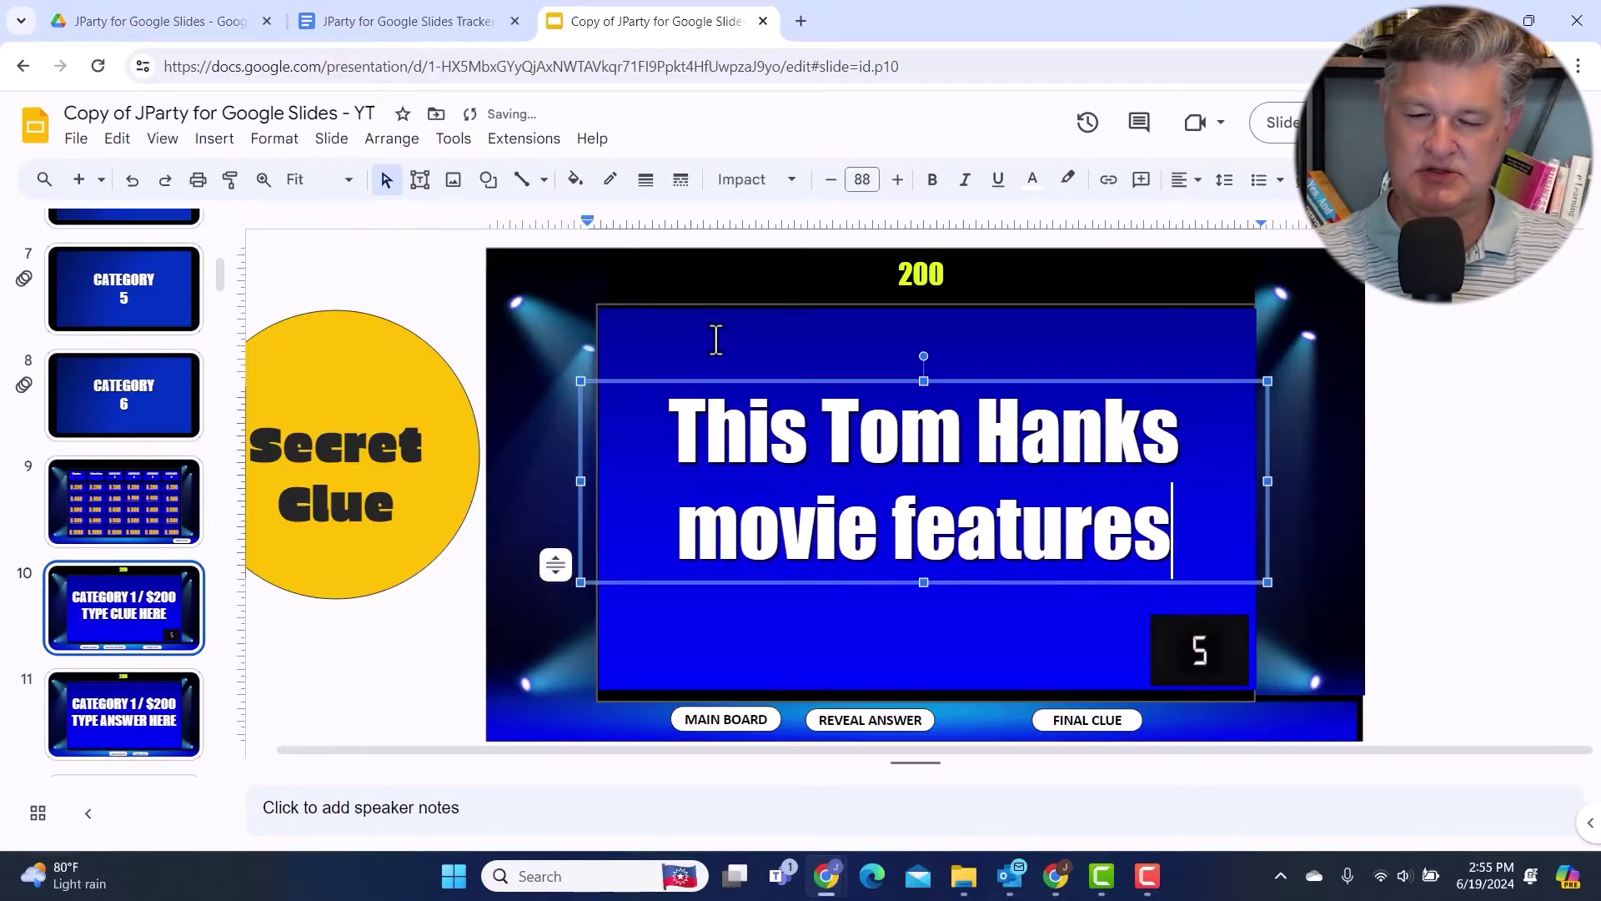
{"action": "type", "text": " a mermain"}
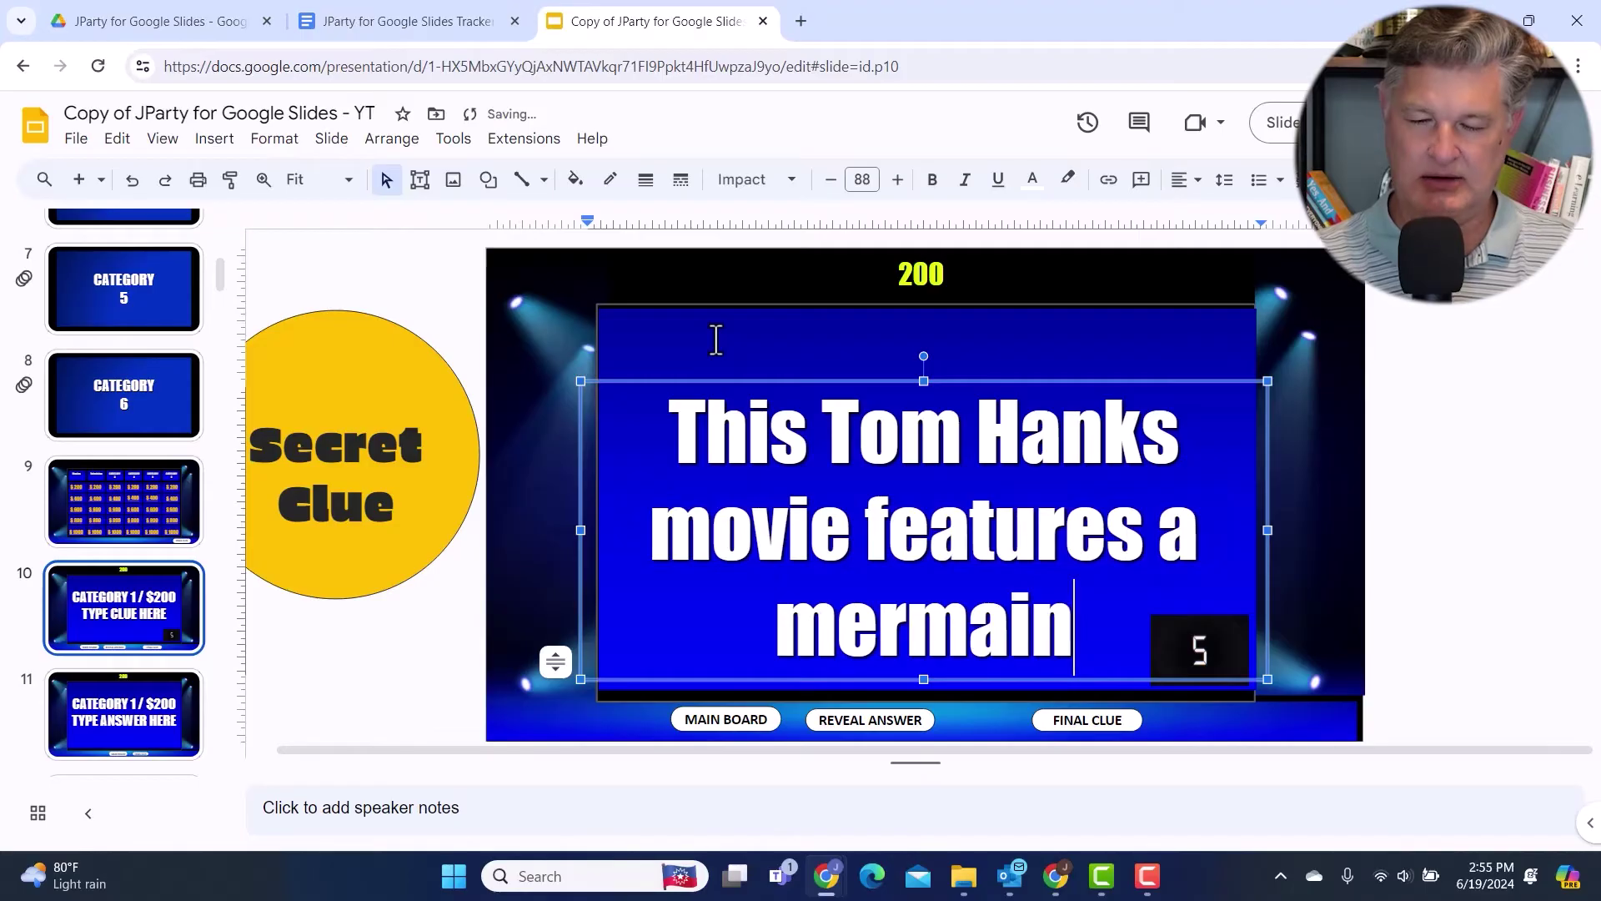
{"action": "key", "text": "BackSpace"}
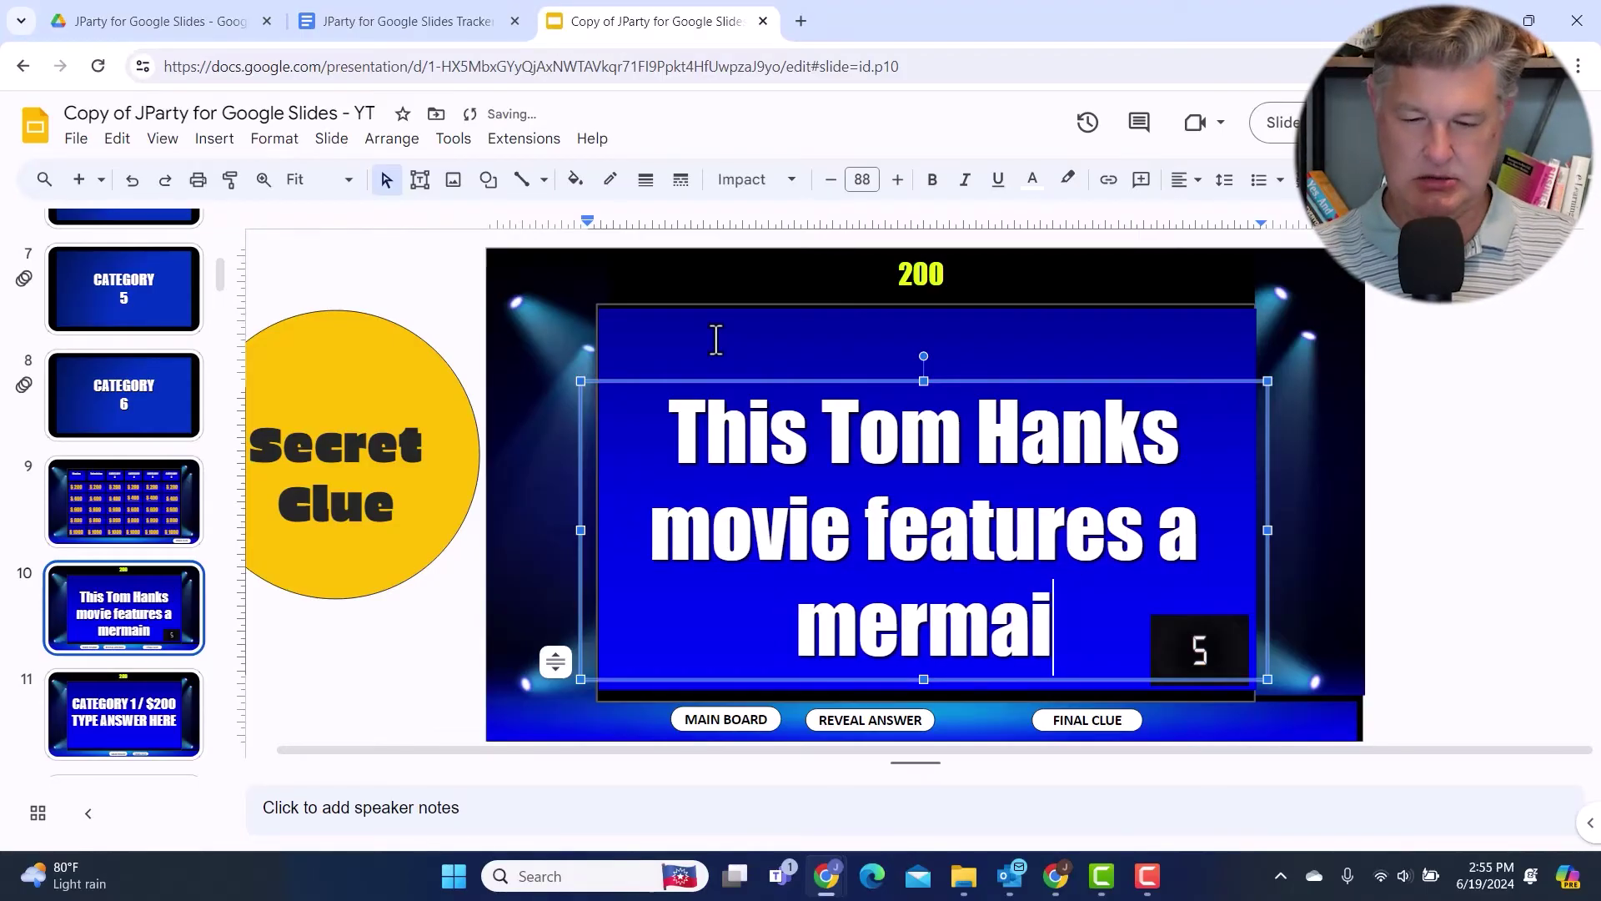
{"action": "type", "text": "d"}
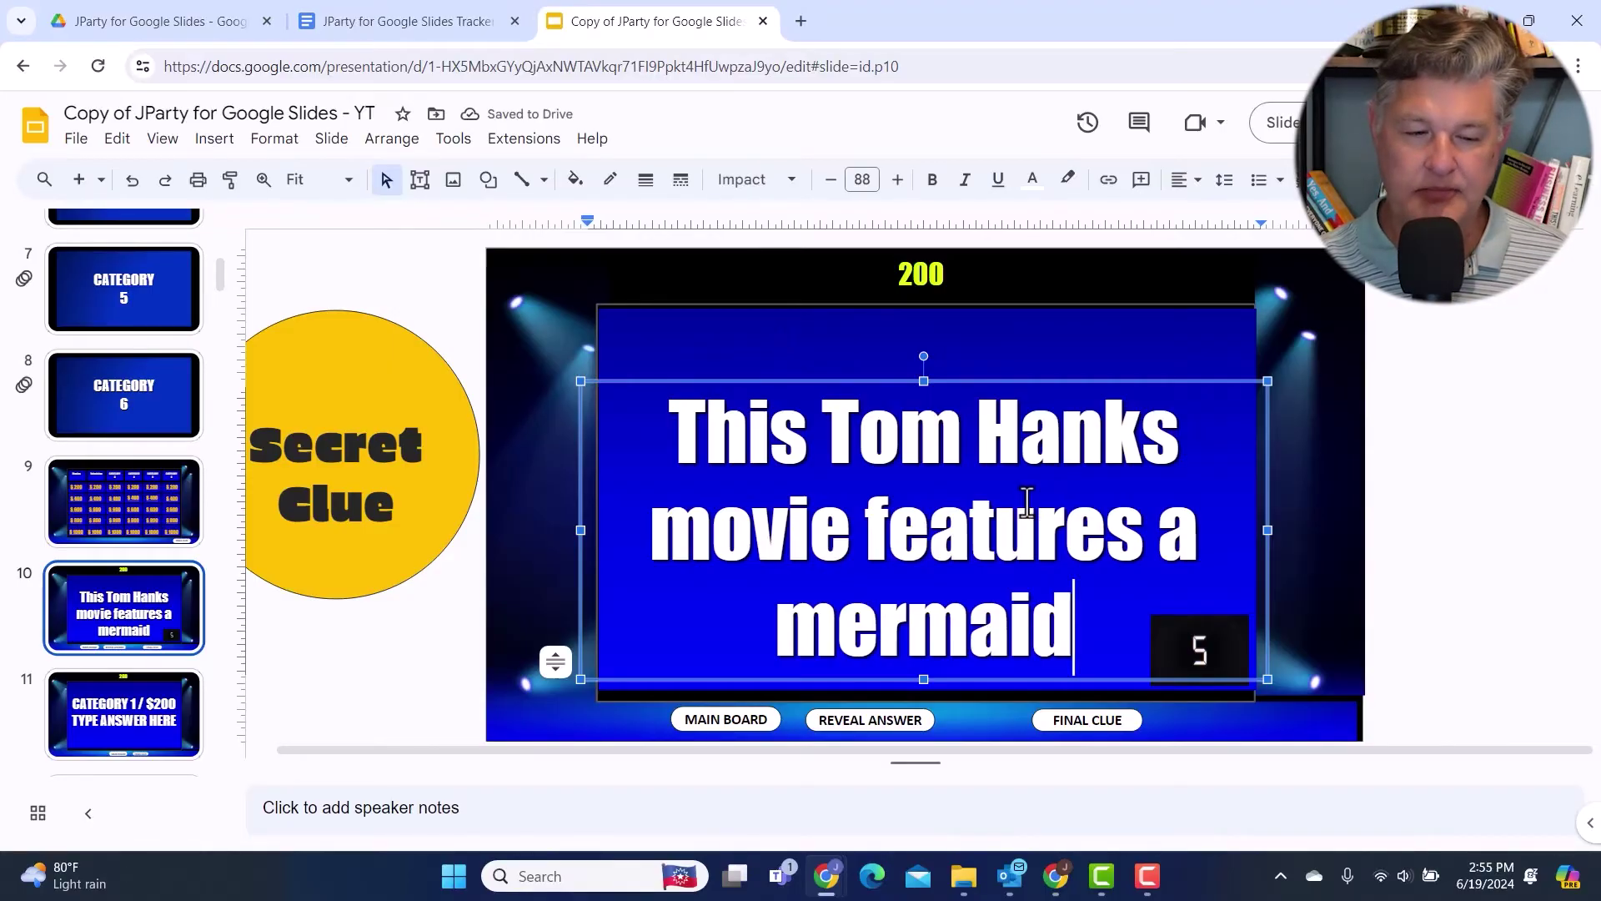
Step: Replace the placeholder on the Category 1 / $200 answer slide with "What is Splash?"
{"action": "left_click", "coordinate": [138, 710]}
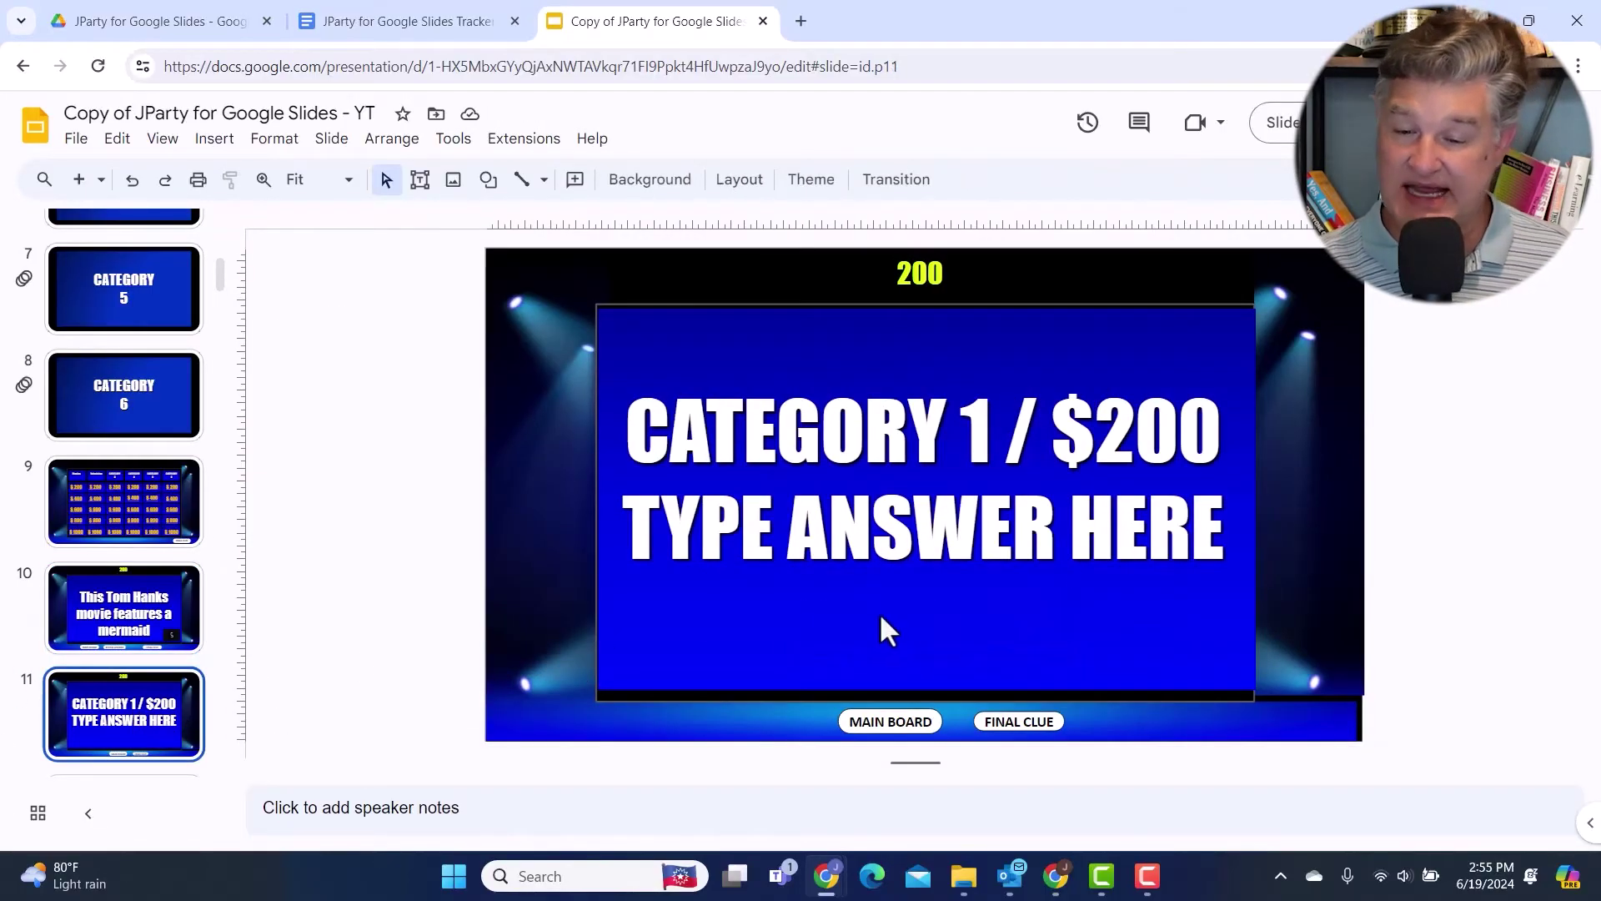
{"action": "left_click_drag", "start_coordinate": [1216, 526], "coordinate": [599, 426]}
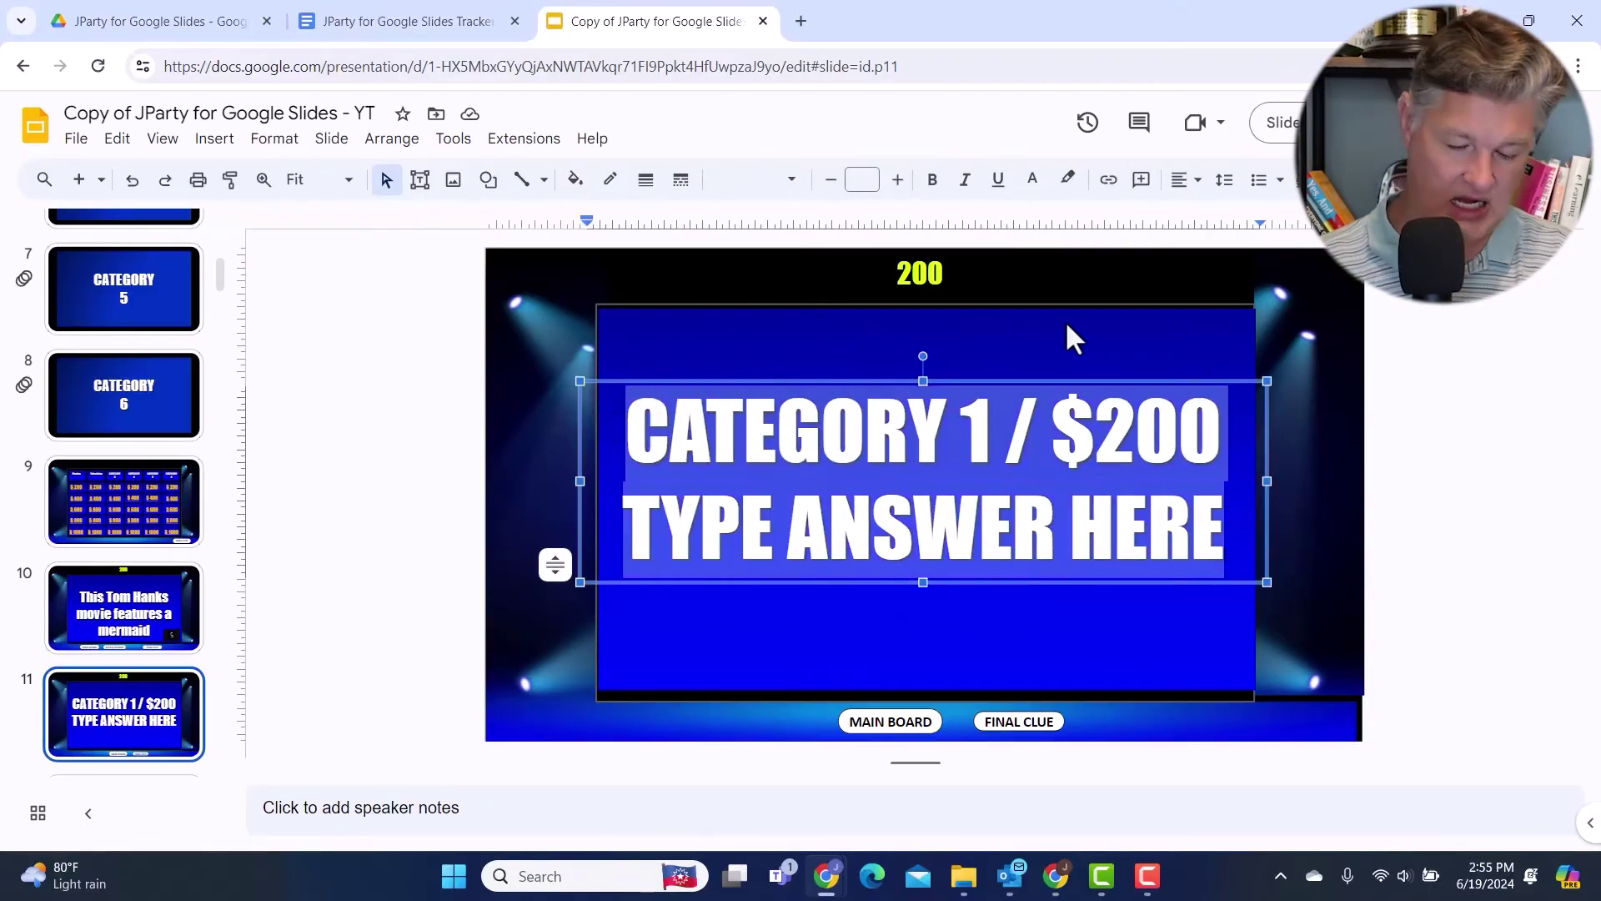
{"action": "type", "text": "Spla"}
{"action": "key", "text": "BackSpace"}
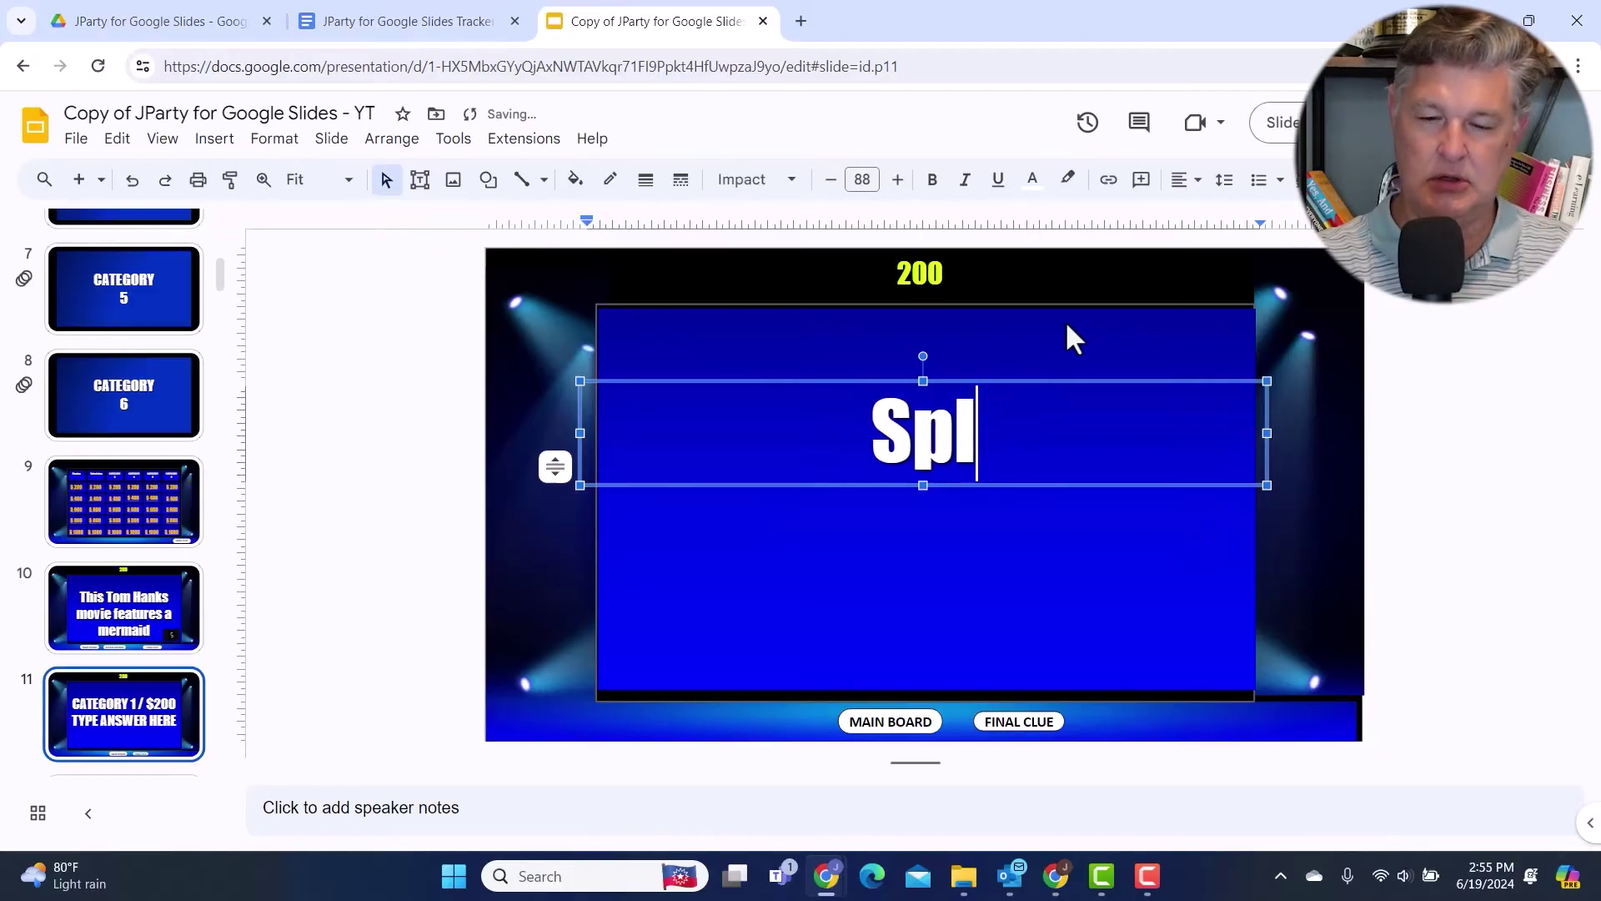
{"action": "type", "text": "a"}
{"action": "key", "text": "BackSpace"}
{"action": "key", "text": "BackSpace"}
{"action": "key", "text": "BackSpace"}
{"action": "key", "text": "BackSpace"}
{"action": "key", "text": "BackSpace"}
{"action": "key", "text": "BackSpace"}
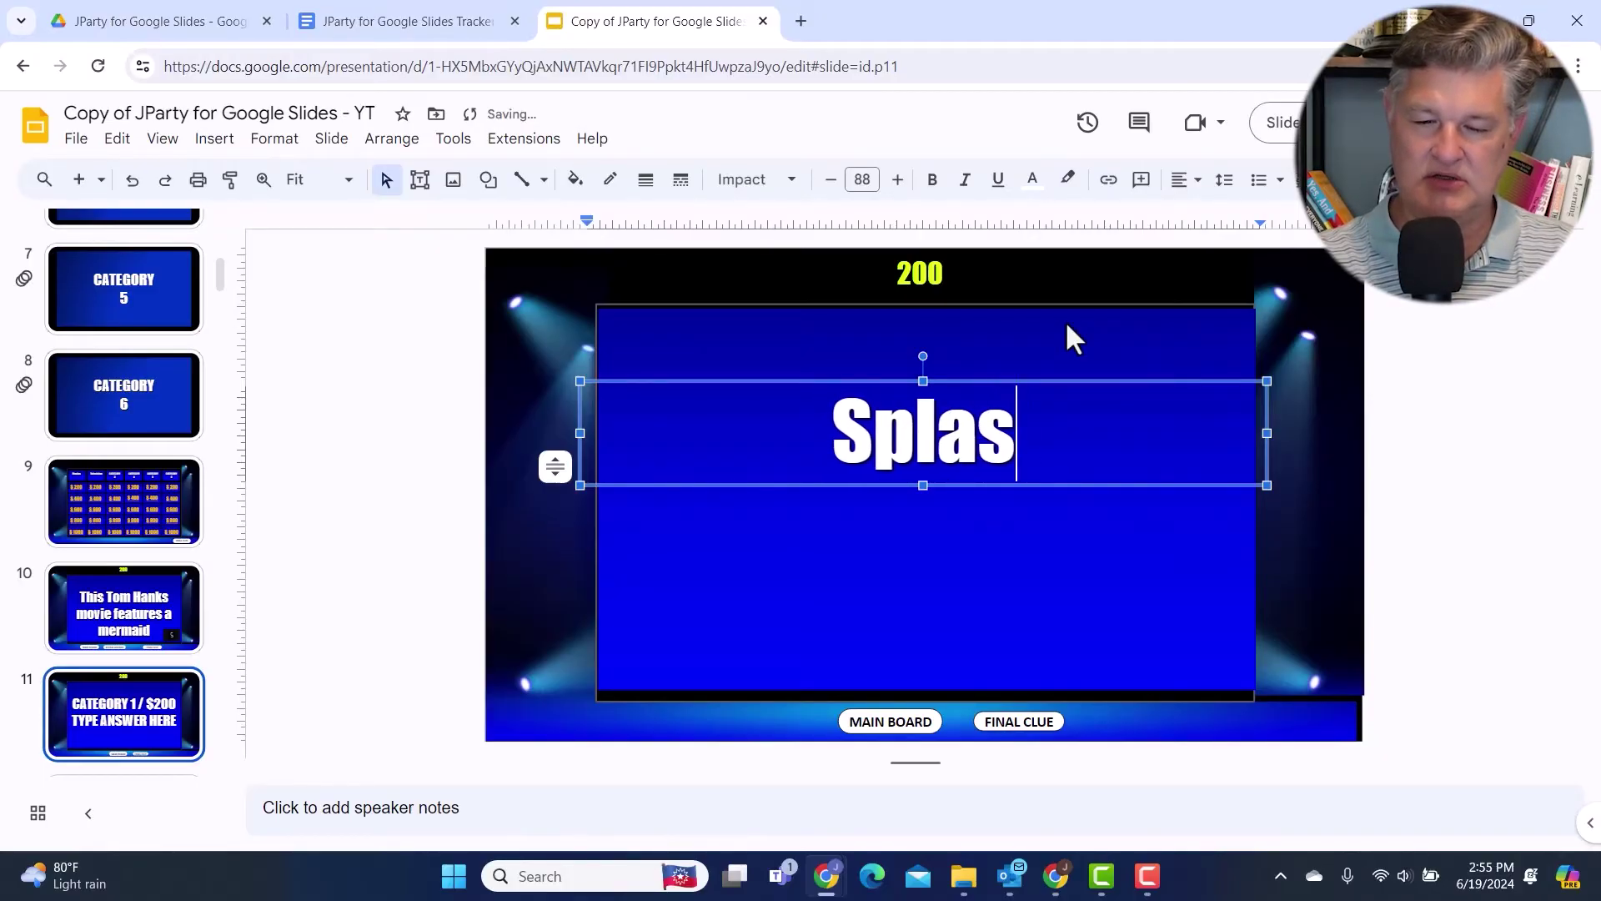
{"action": "type", "text": "What "}
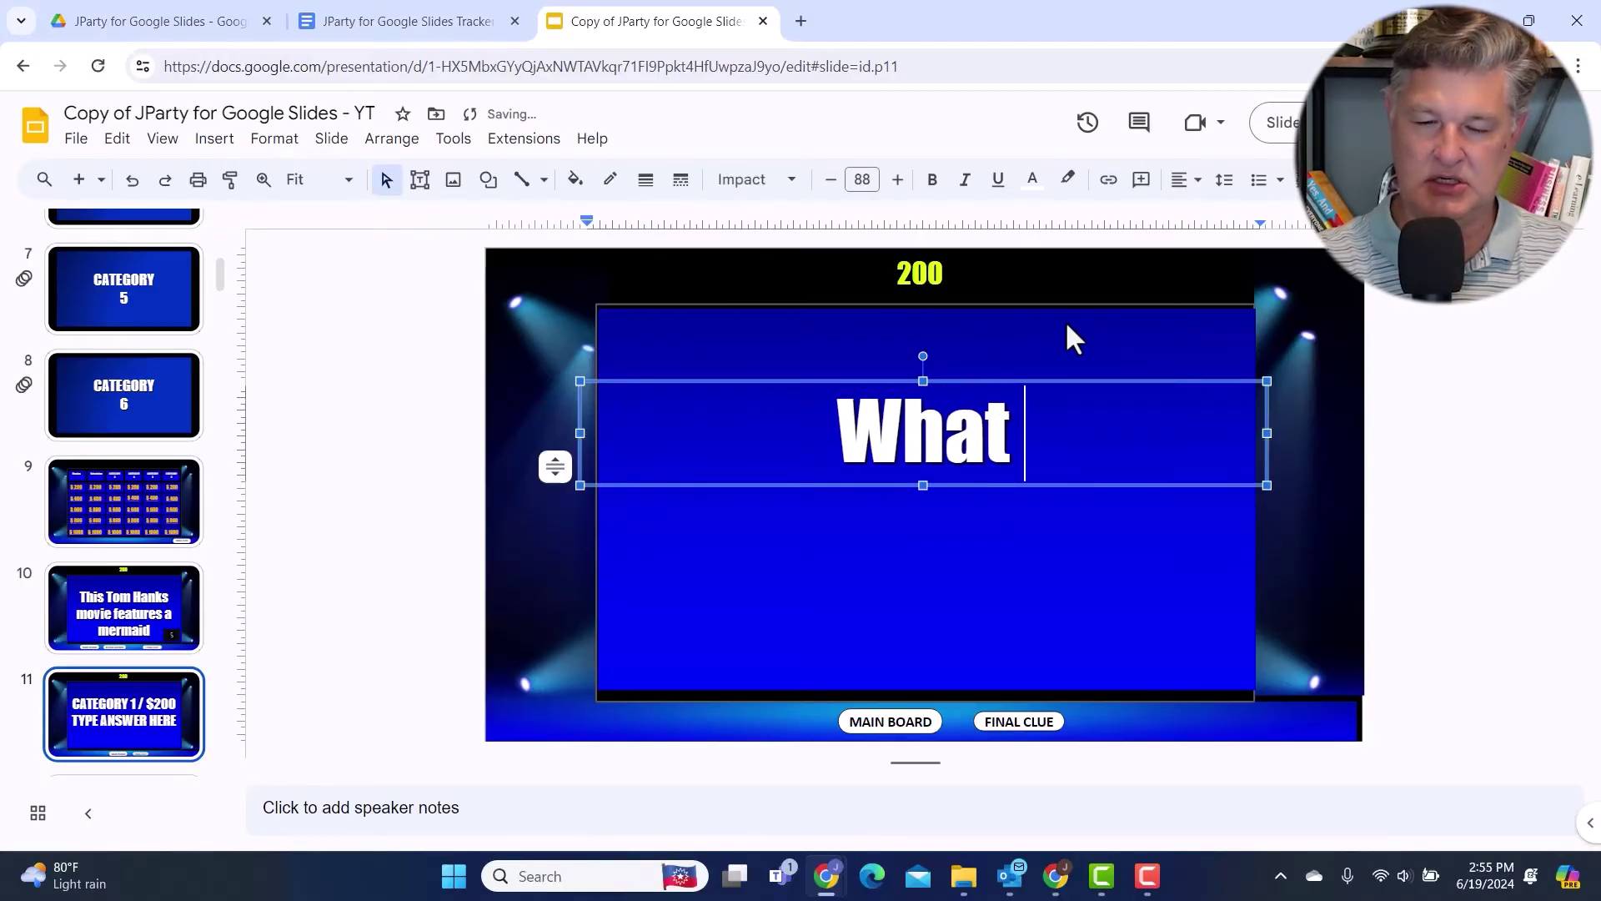
{"action": "type", "text": "is Splash?"}
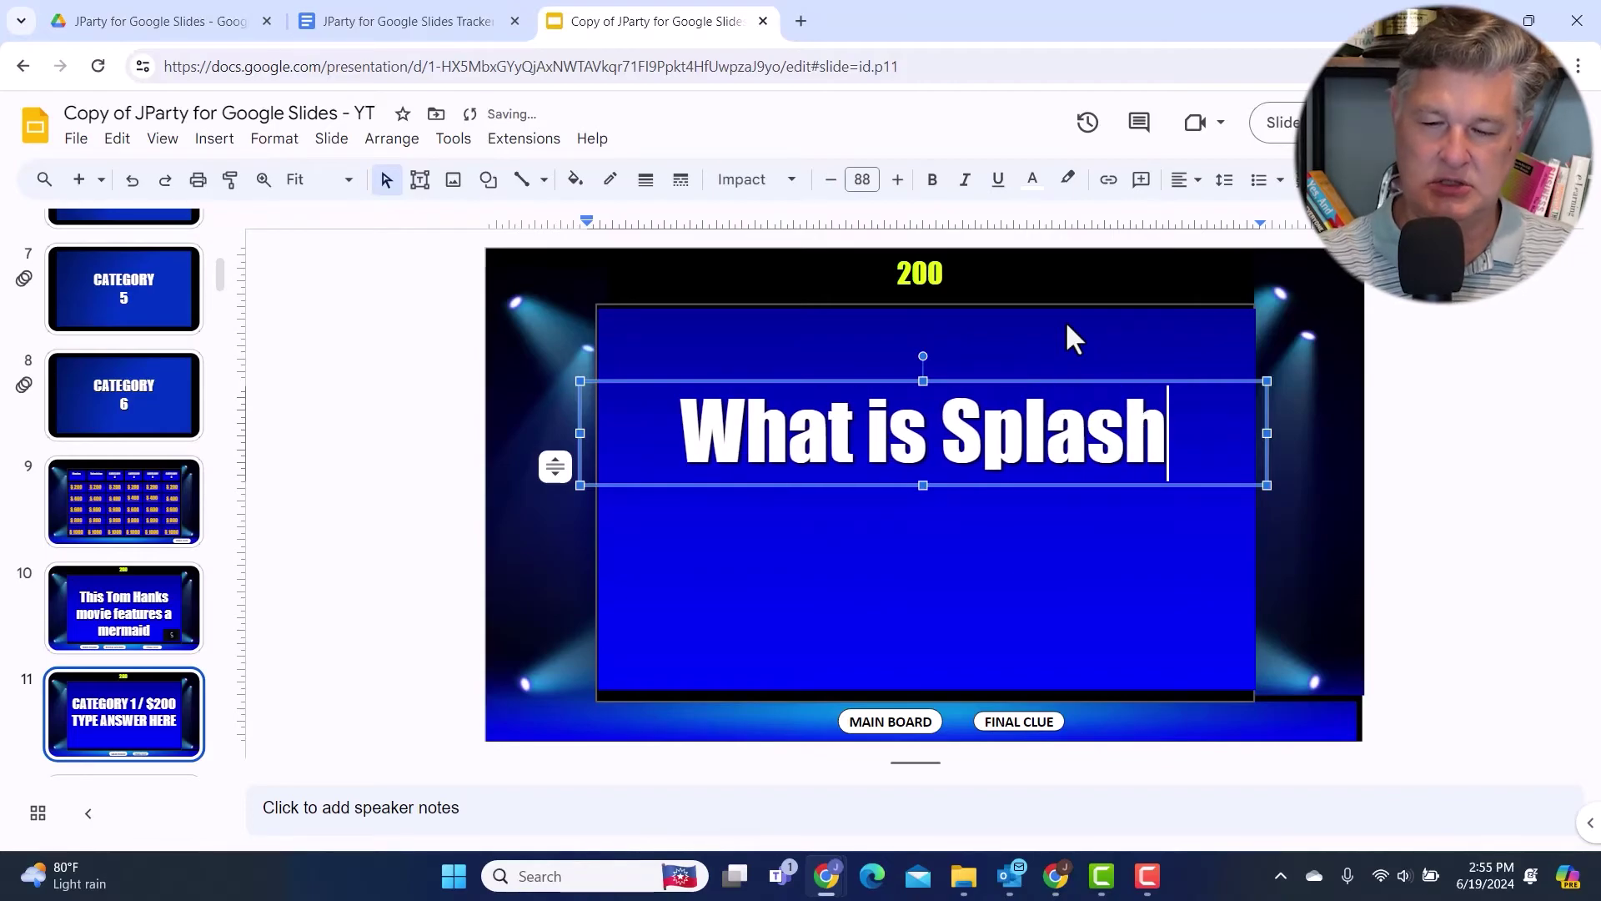